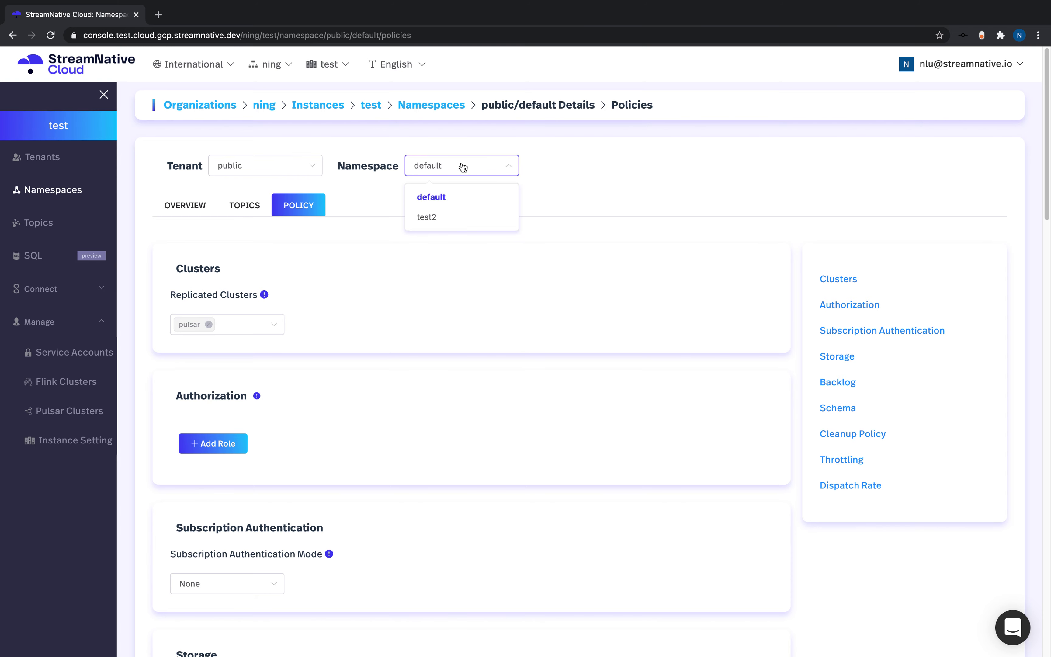
Review the policy settings of the public/default namespace, from clusters and backlog down to dispatch rate.
scroll(434, 371, down, 15)
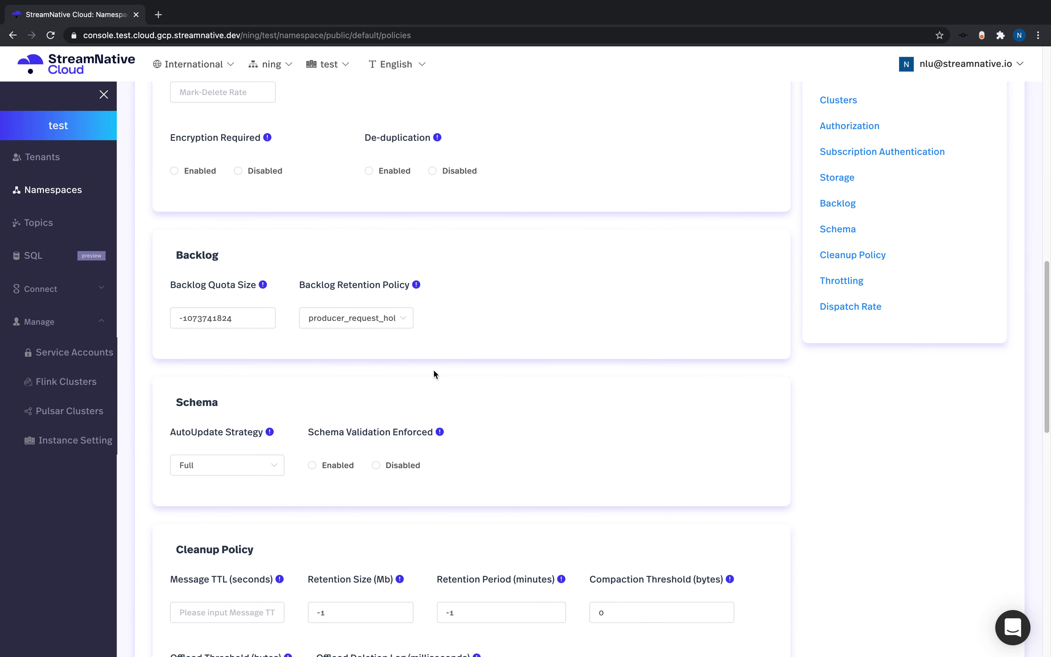
scroll(435, 374, down, 8)
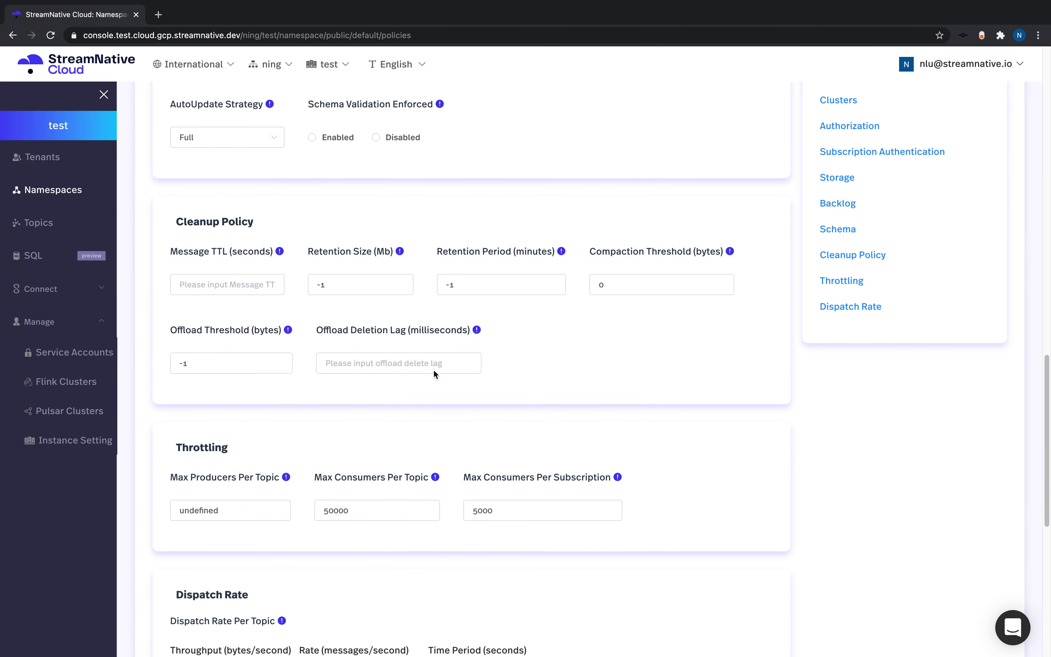
scroll(432, 369, down, 8)
scroll(434, 370, down, 4)
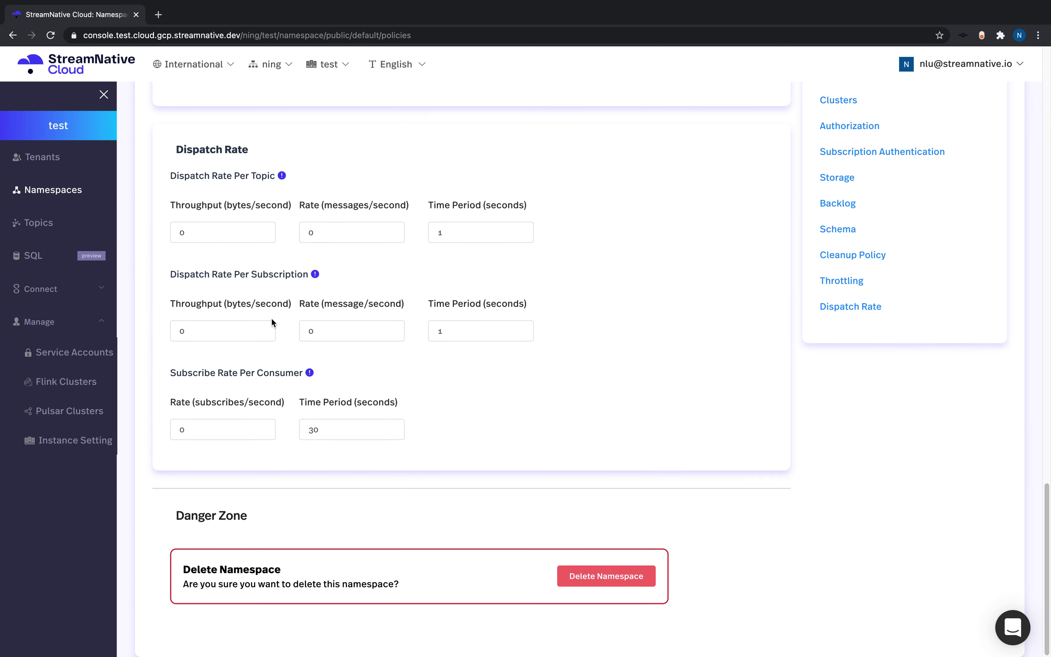
Open the topics of public/default and inspect the greenTaxi5 and yellowTaxi5 entries.
click(87, 221)
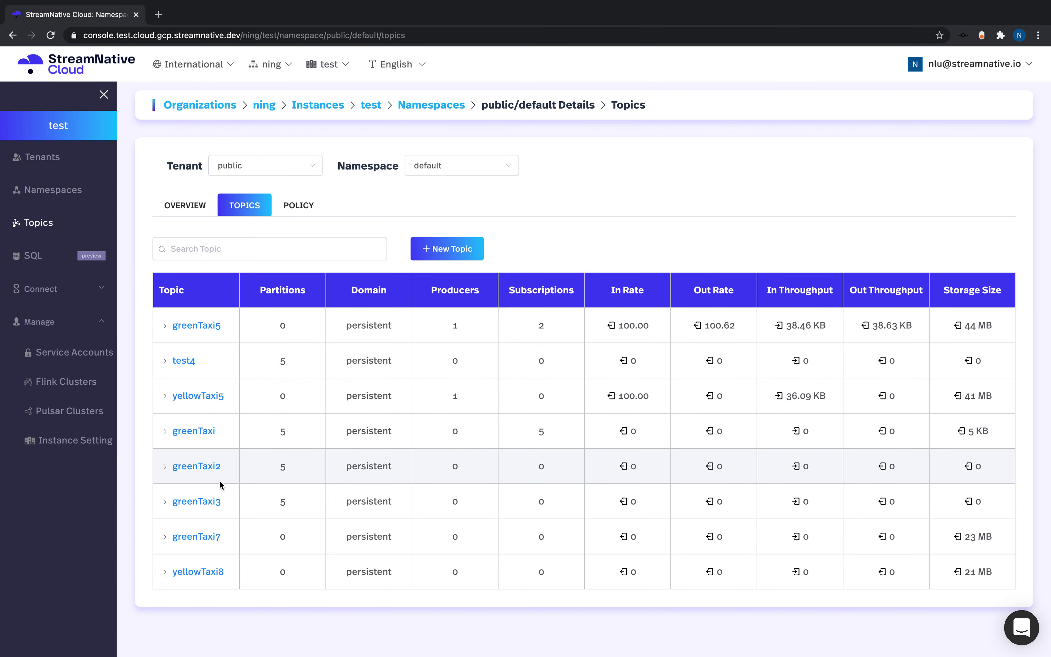
drag(222, 325, 173, 328)
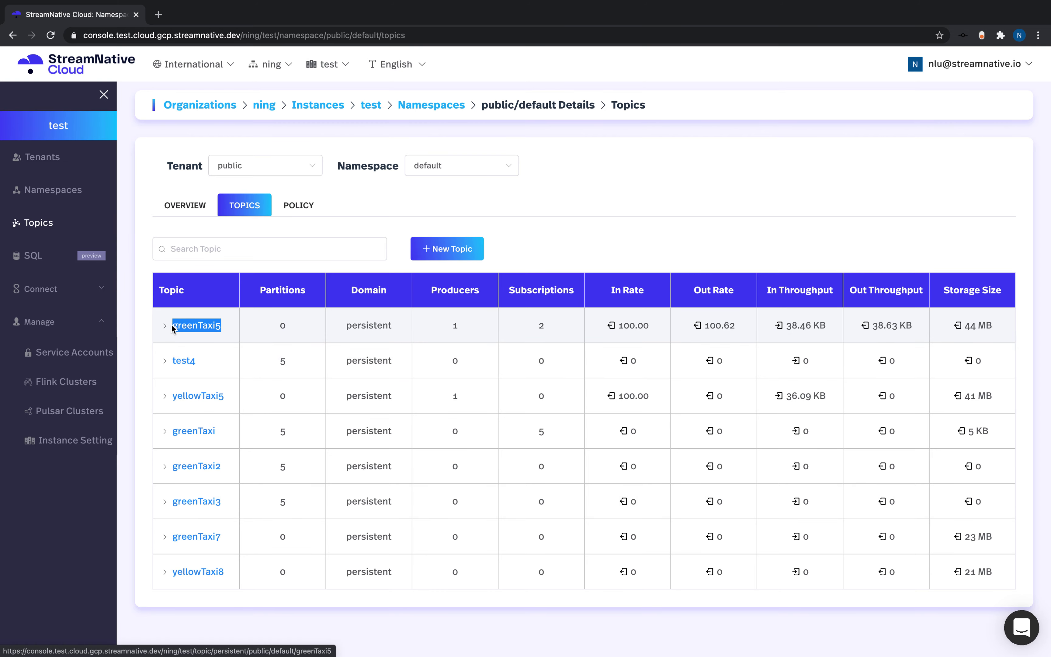
click(253, 355)
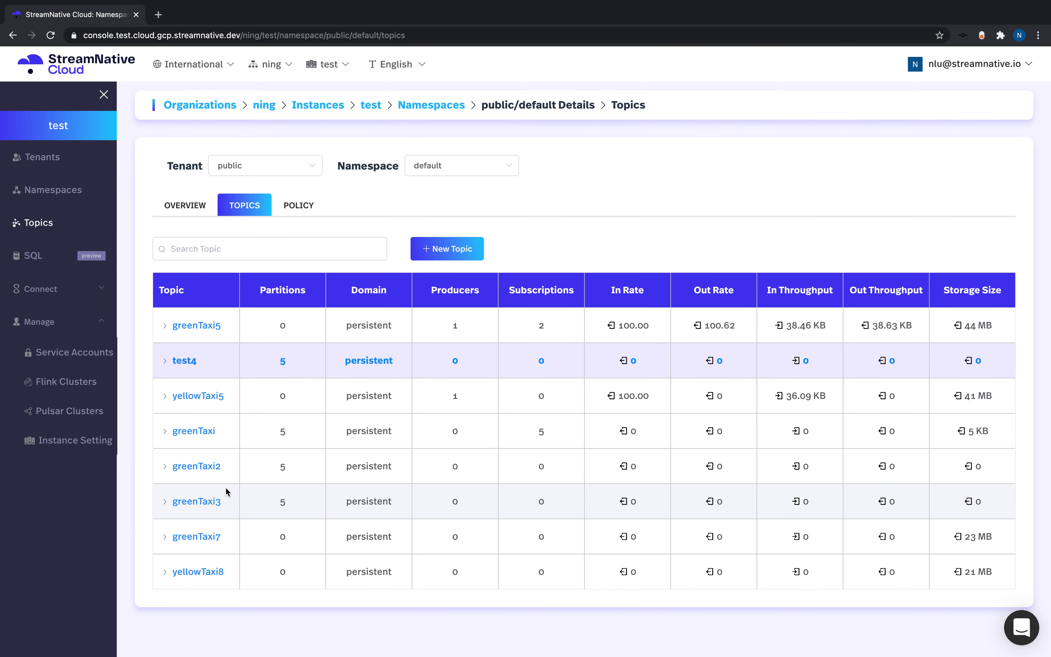
double_click(224, 404)
click(246, 407)
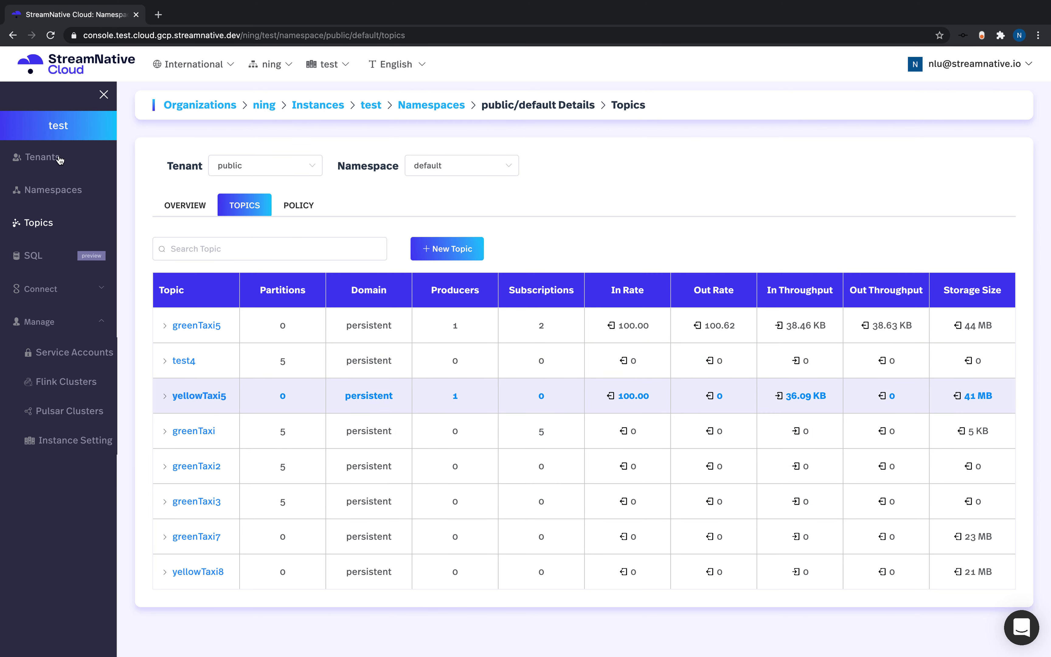
Look through the SQL editor, service accounts, Flink clusters and Pulsar clusters pages of the test instance.
click(40, 255)
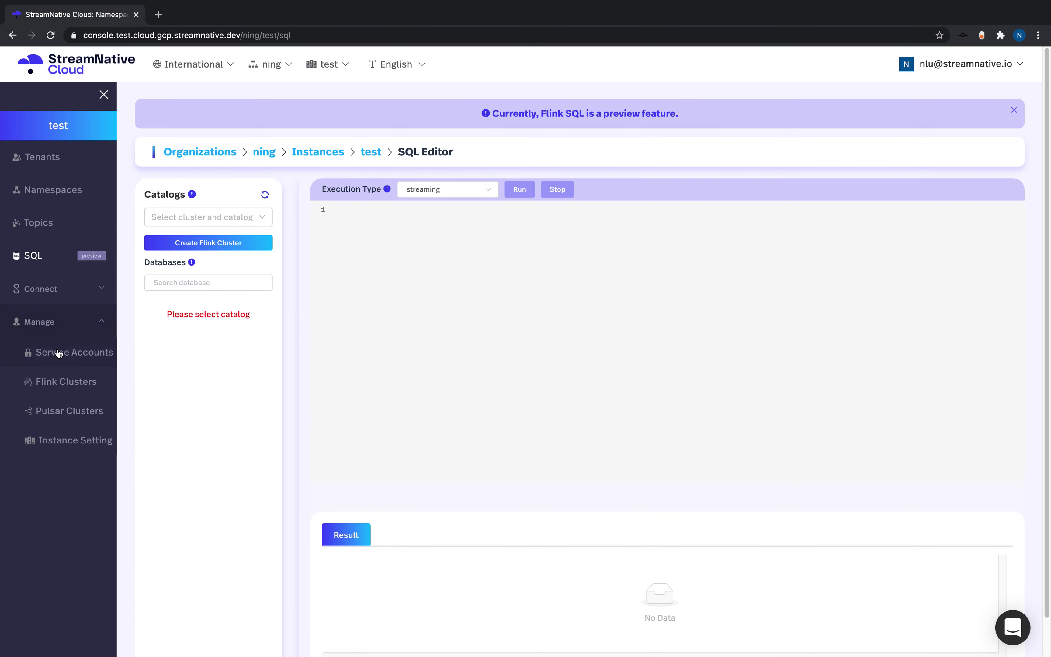
click(58, 351)
click(80, 383)
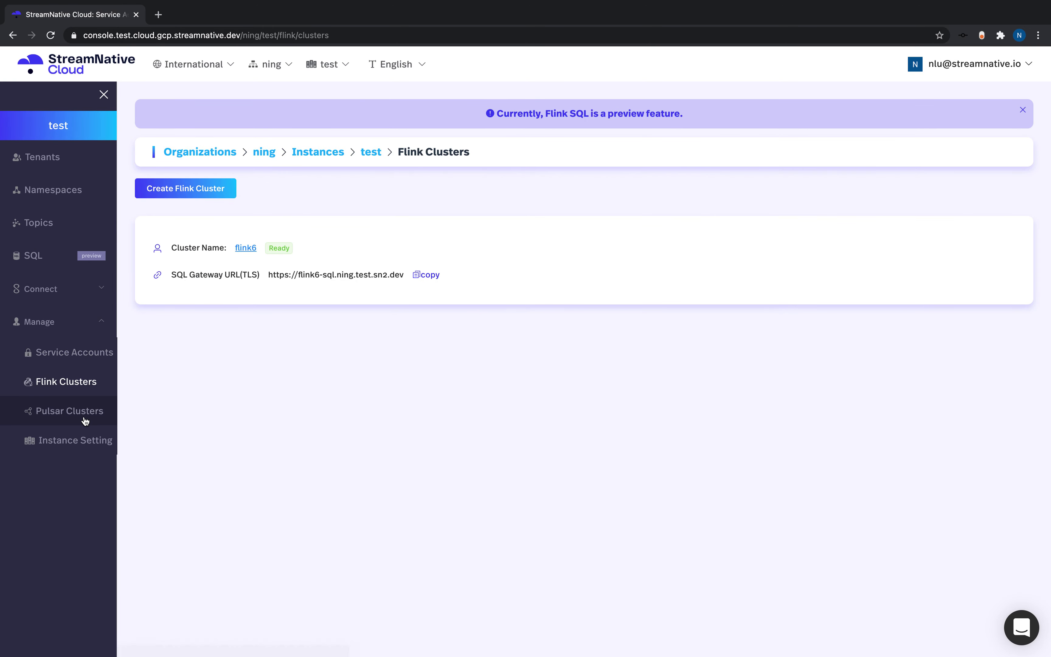
click(85, 413)
Create a Flink cluster named flink-demo in us-east4 with the tiny-1 node type and 3 nodes, and check its provisioning page.
click(82, 381)
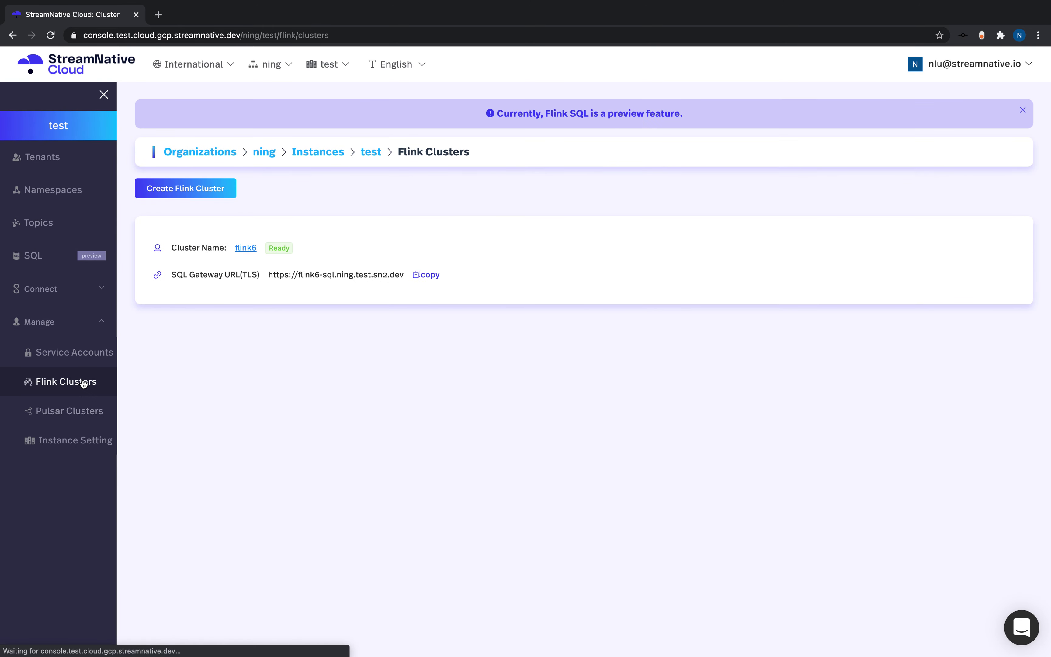
click(227, 187)
click(283, 246)
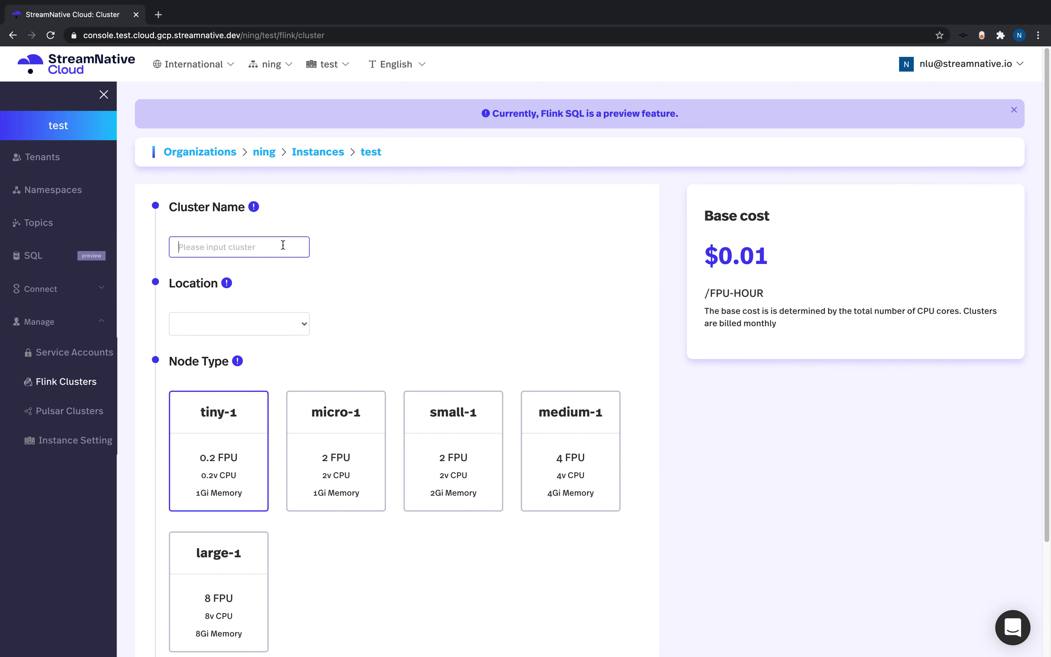
text(flink)
key(Return)
click(252, 330)
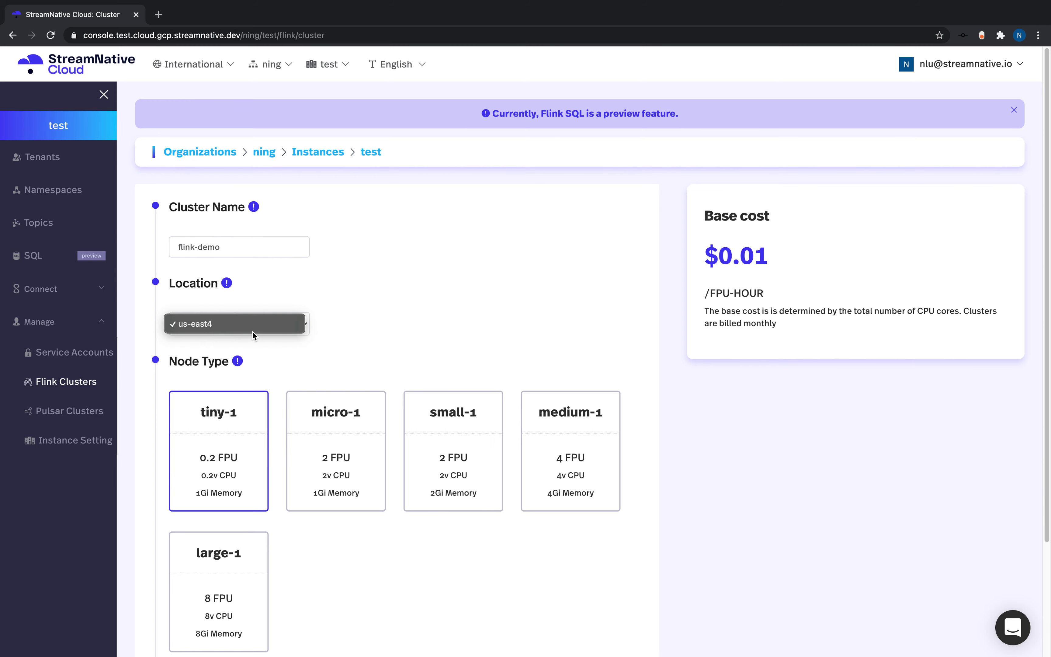
click(251, 325)
scroll(263, 376, down, 2)
scroll(269, 378, down, 2)
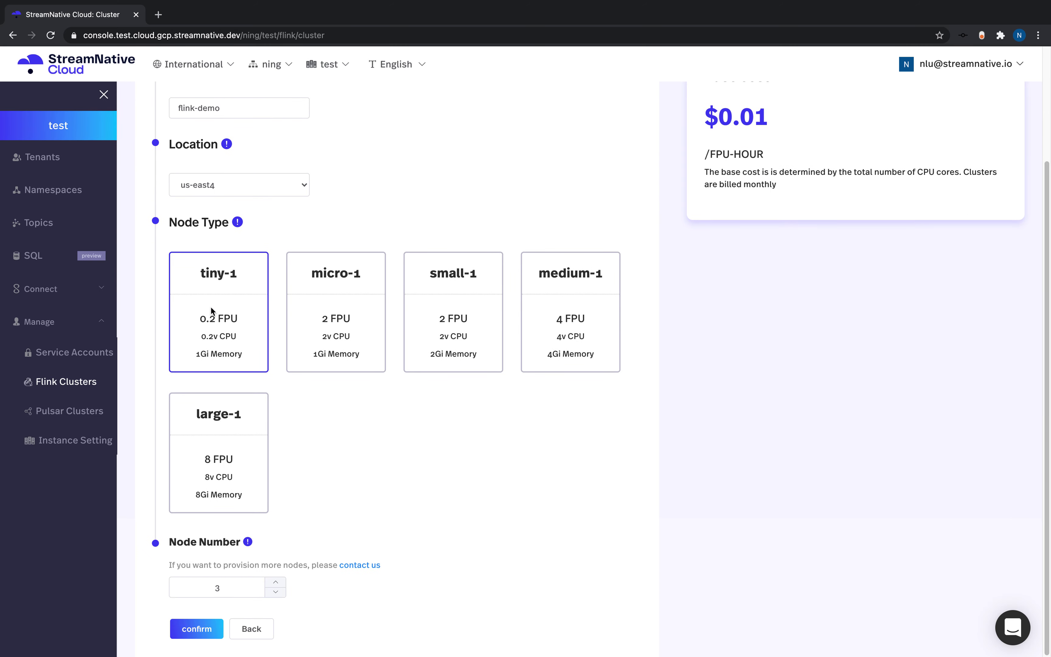
click(200, 628)
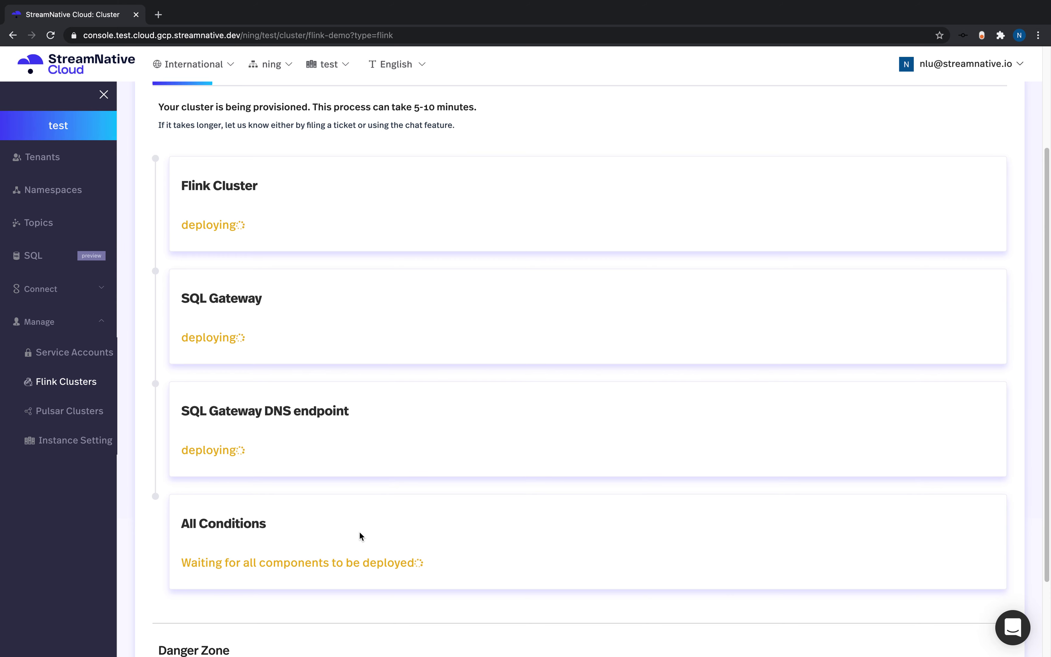
scroll(358, 530, down, 3)
scroll(279, 432, up, 6)
Open the SQL editor and select the pulsar catalog of the flink6 cluster.
click(47, 265)
click(203, 202)
click(177, 218)
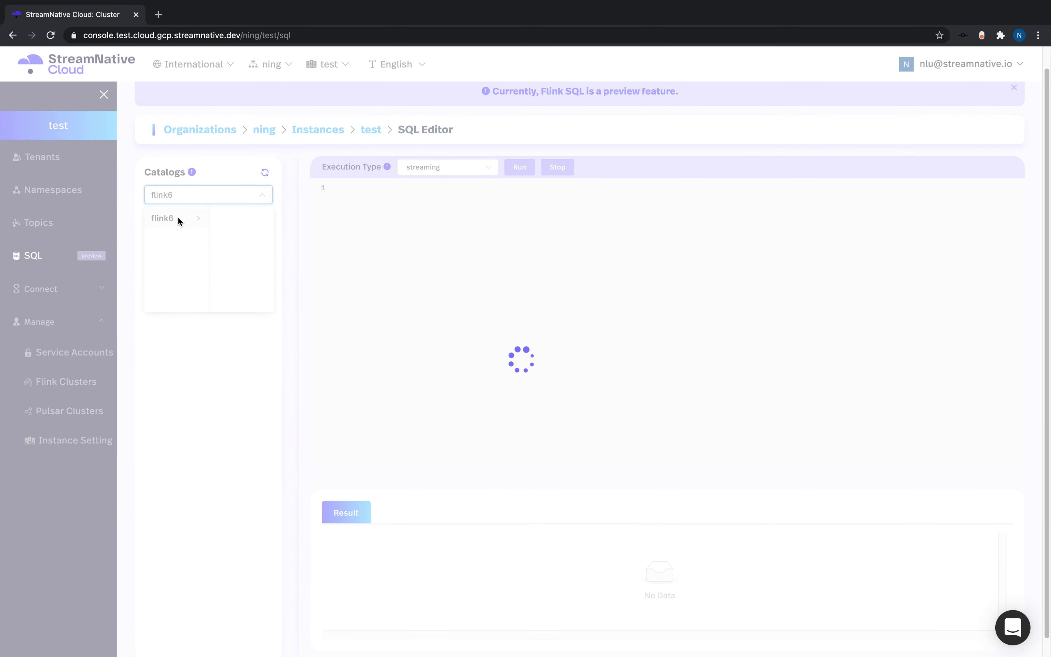
click(228, 237)
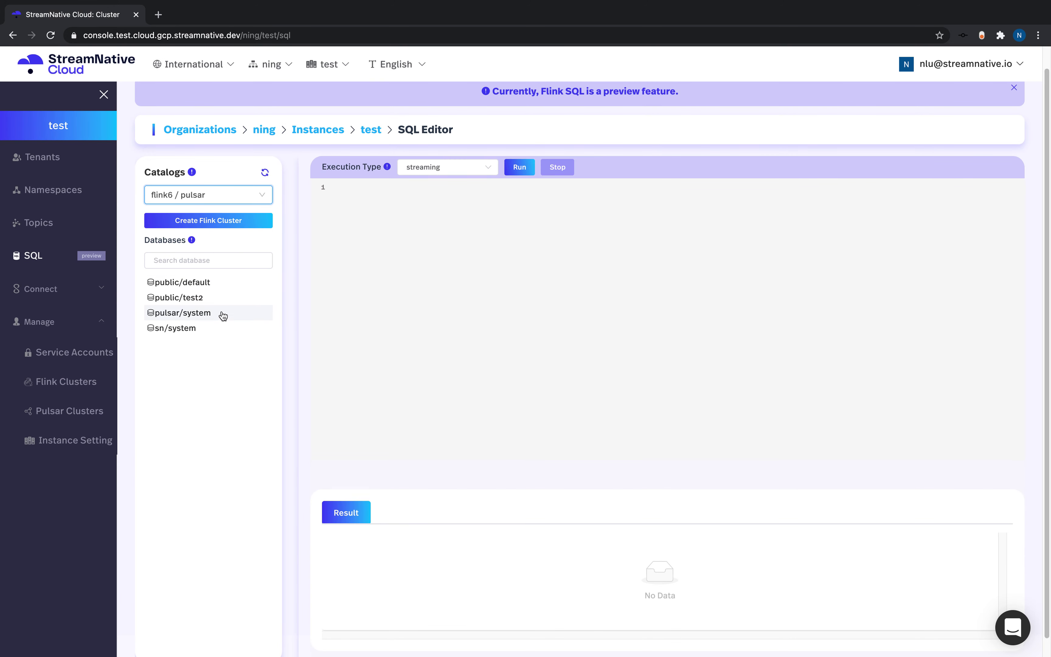
Check the tables in sn/system, return to the databases, and expand the greenTaxi5 table in public/default.
click(218, 328)
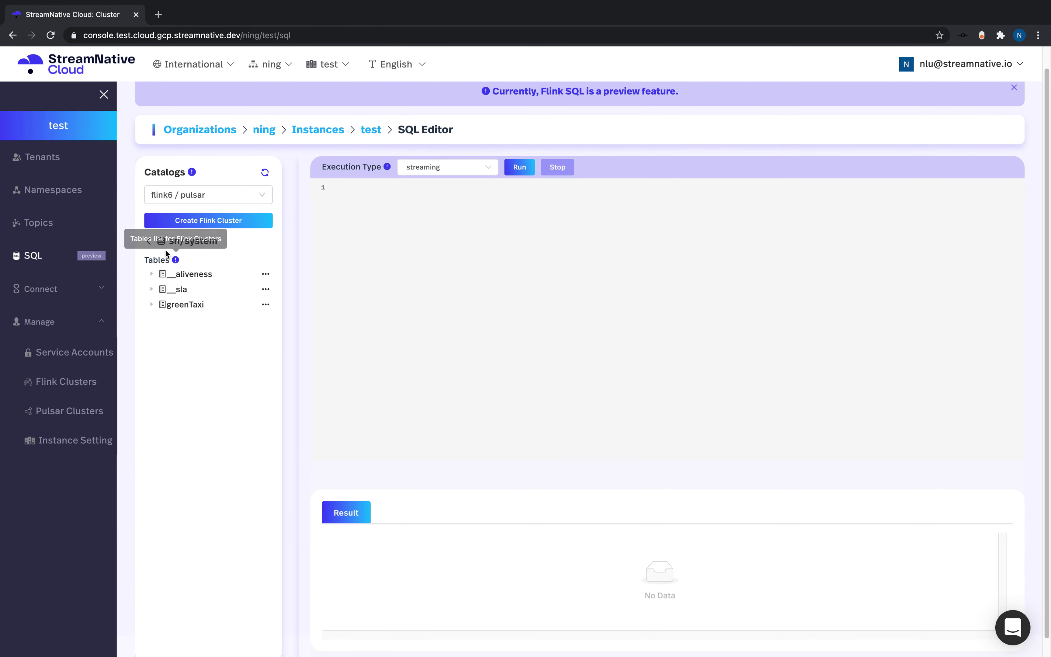
click(148, 241)
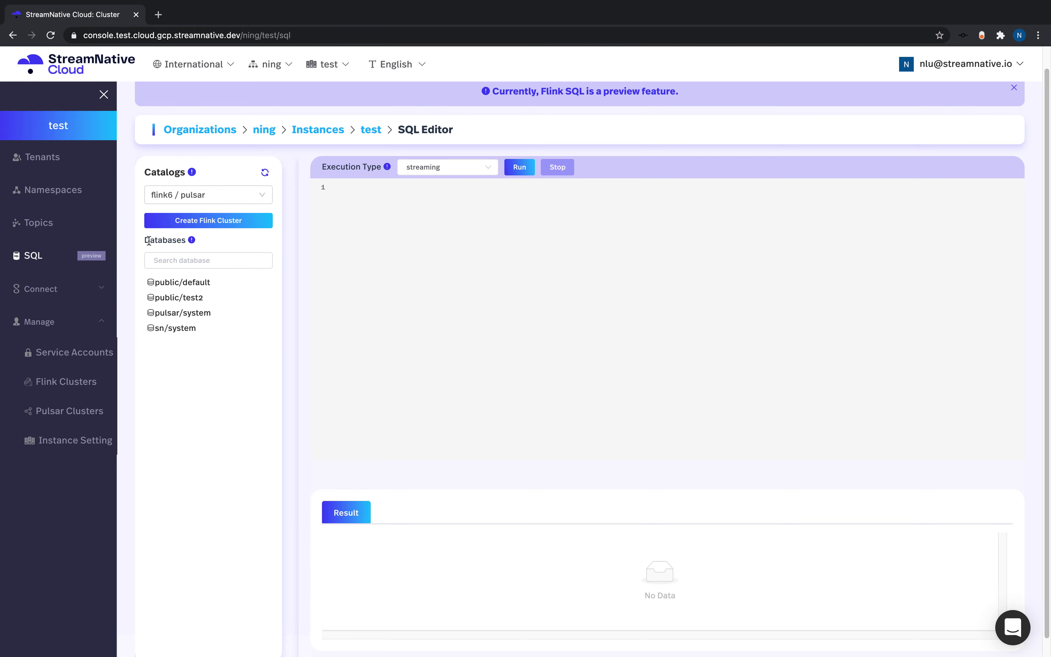
click(169, 288)
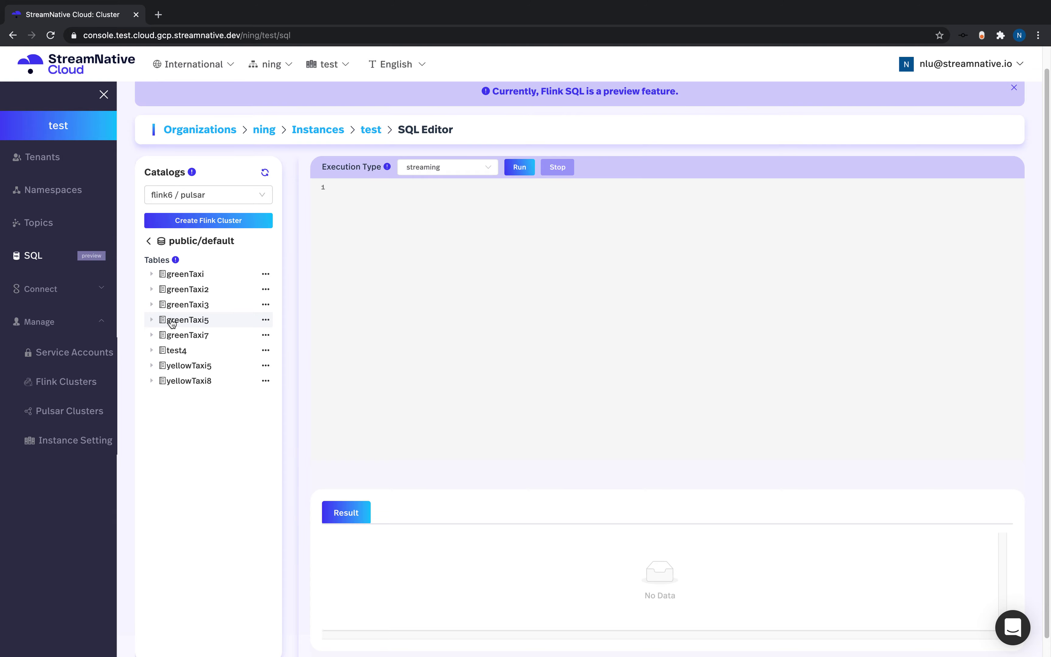
click(182, 324)
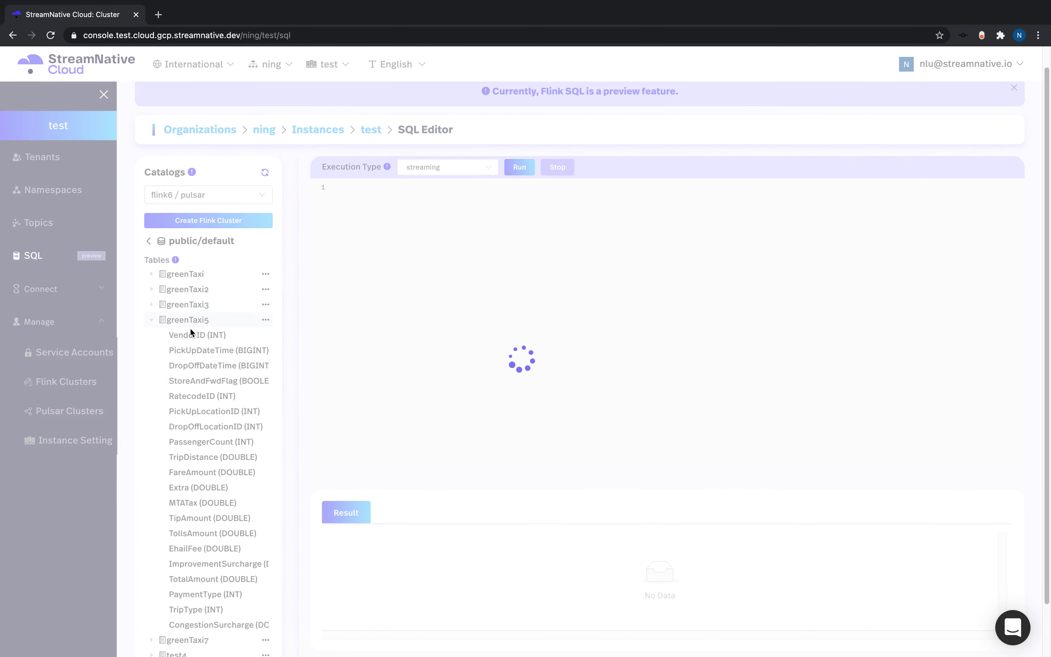
scroll(191, 330, down, 1)
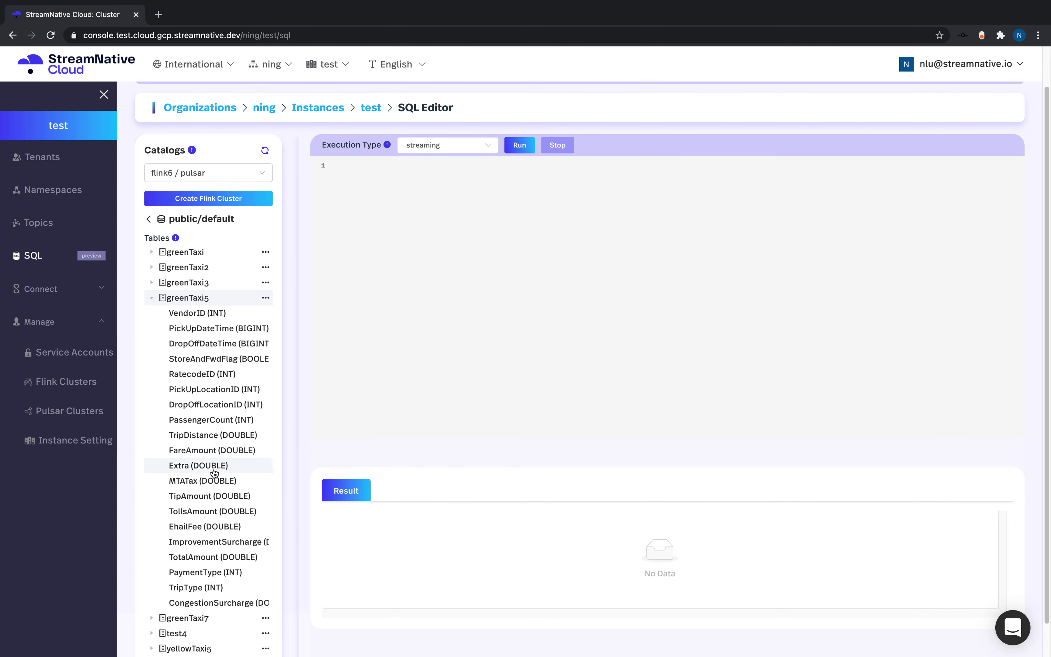
Open the full table schema of greenTaxi5, review its fields and types, and close it.
right_click(196, 301)
click(215, 309)
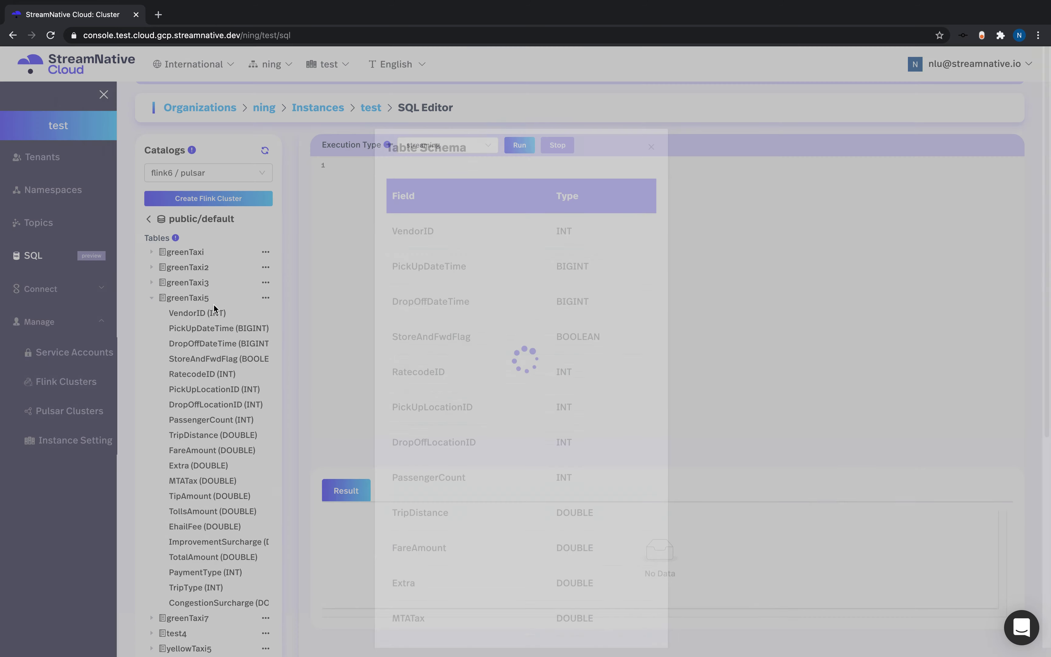
scroll(595, 282, down, 8)
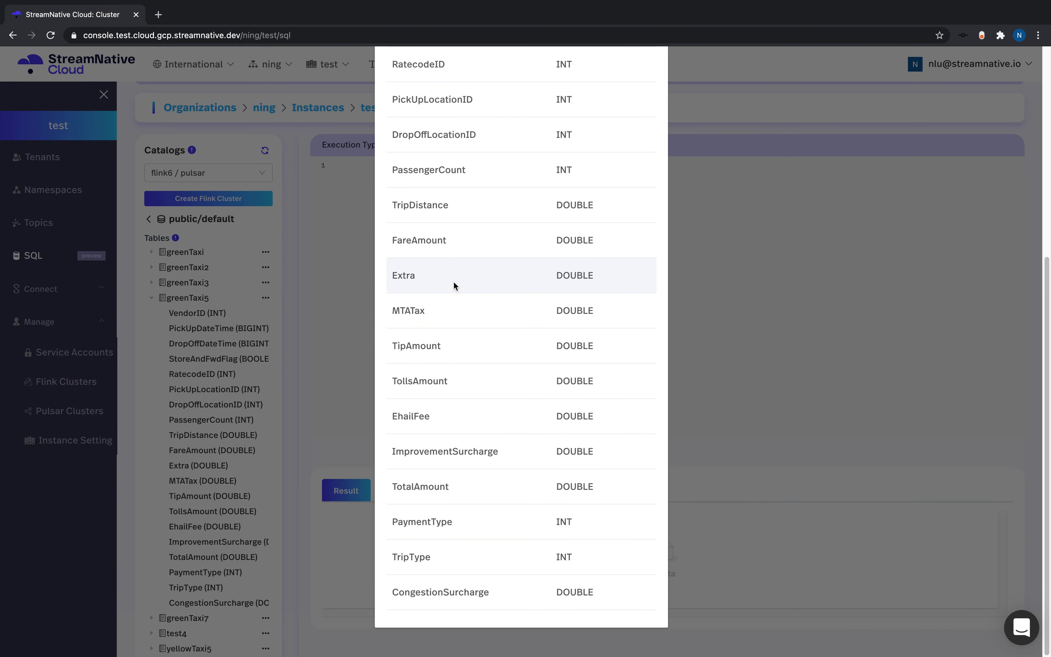
scroll(496, 295, up, 8)
scroll(517, 286, down, 8)
scroll(630, 139, up, 8)
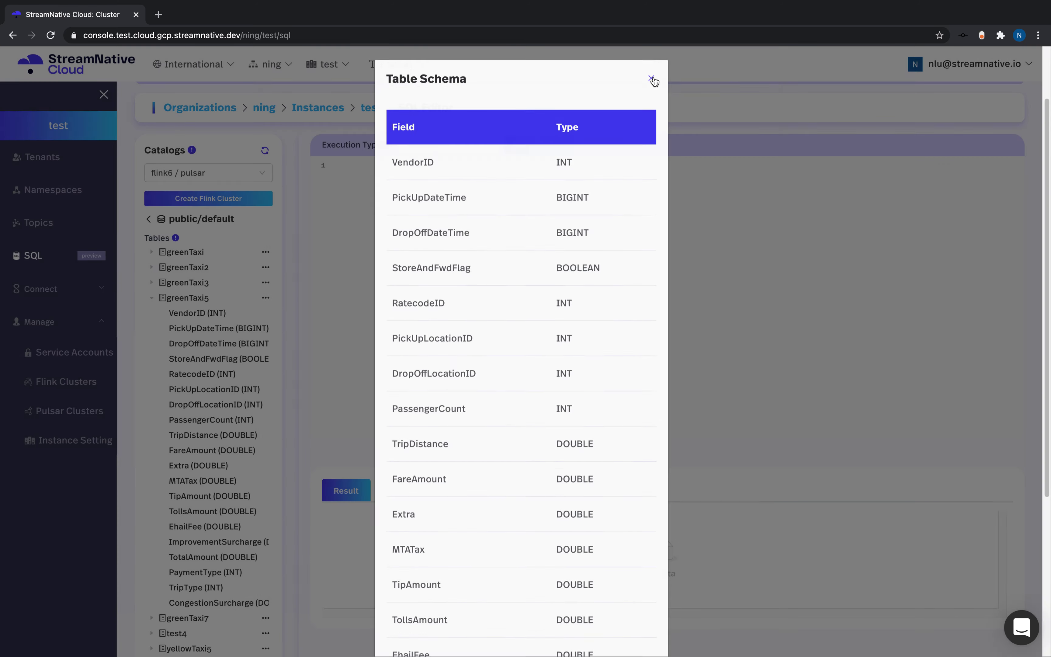
click(652, 80)
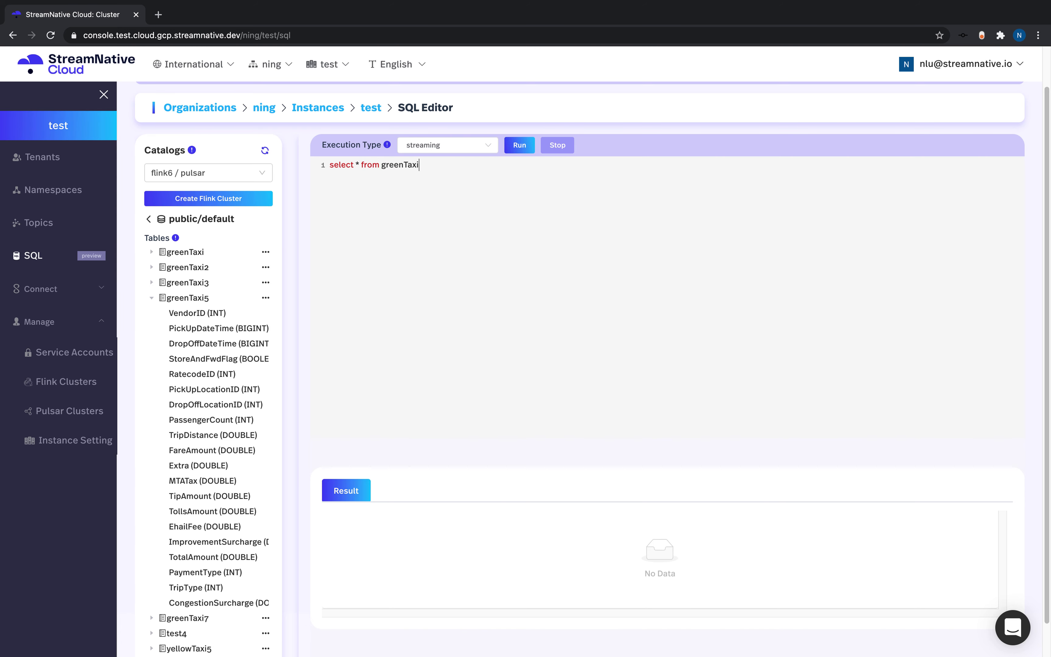
Run the query "select * from greenTaxi5" with the streaming execution type.
click(521, 146)
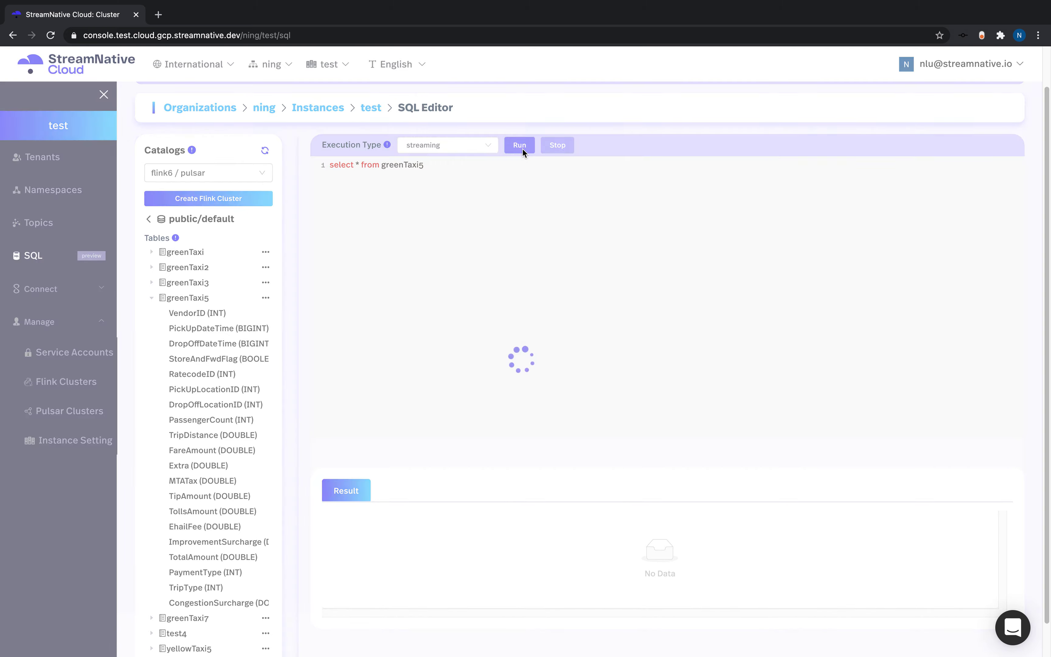
scroll(497, 419, down, 1)
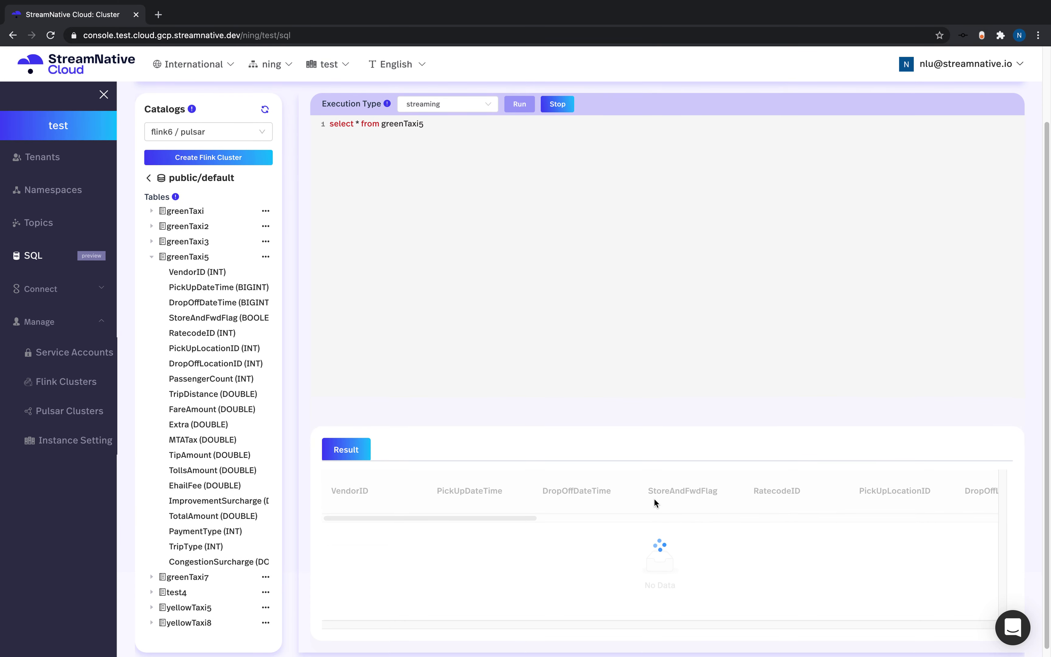
Switch to the terminal and rerun the previous taxidata command to produce data into the greenTaxi5 and yellowTaxi5 topics.
key(super+Tab)
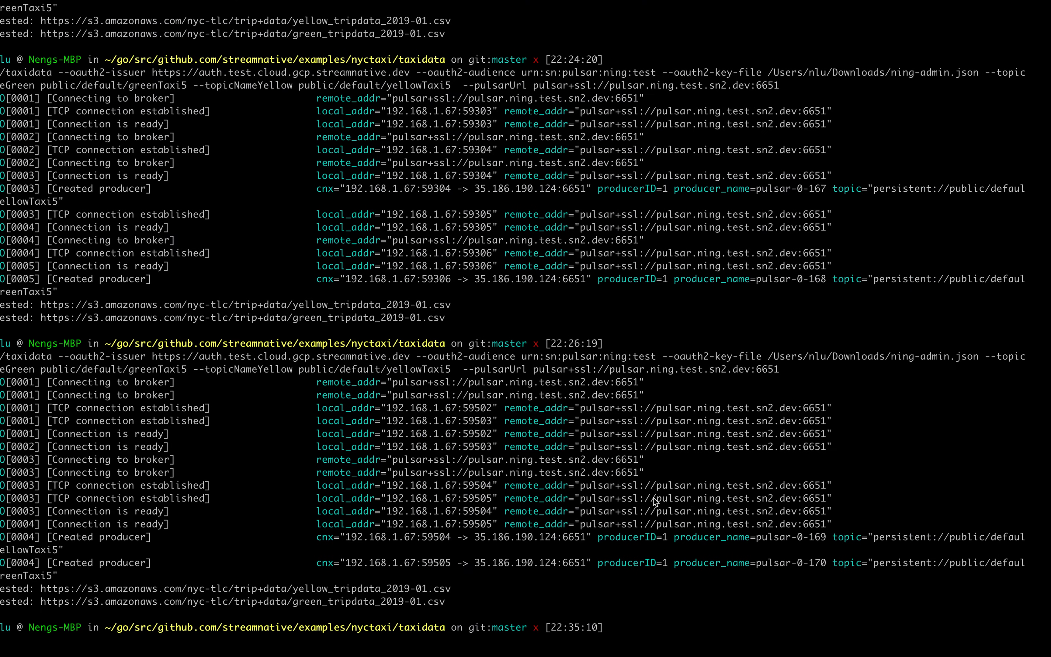
key(Up)
key(Return)
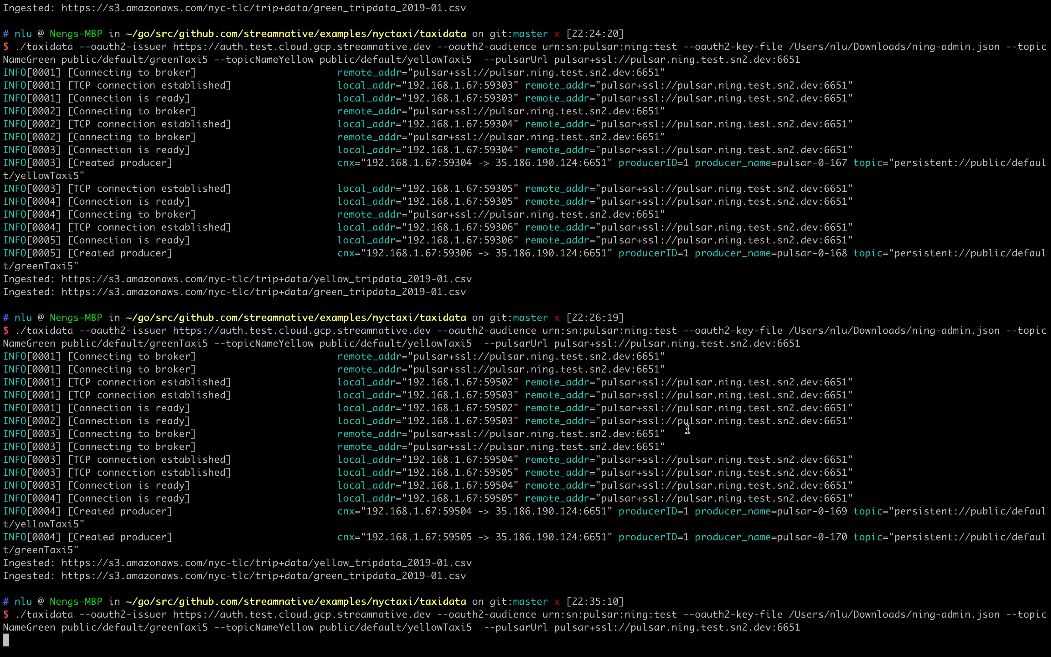
Switch back to the browser and examine the streaming query results, including page 3 and the latest pages.
key(super+Tab)
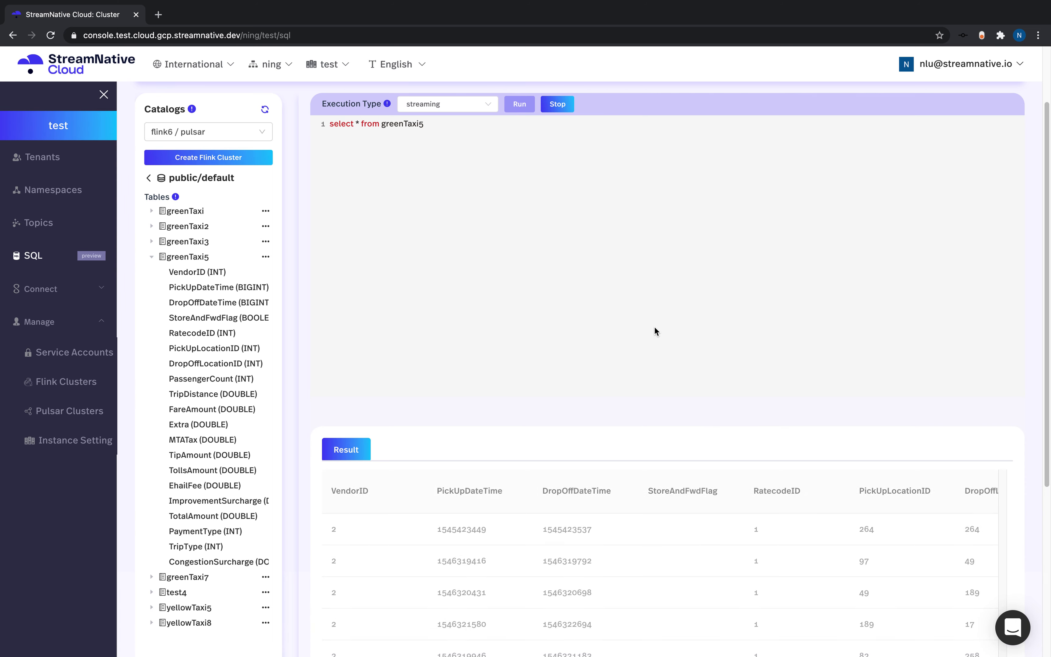
scroll(655, 330, down, 5)
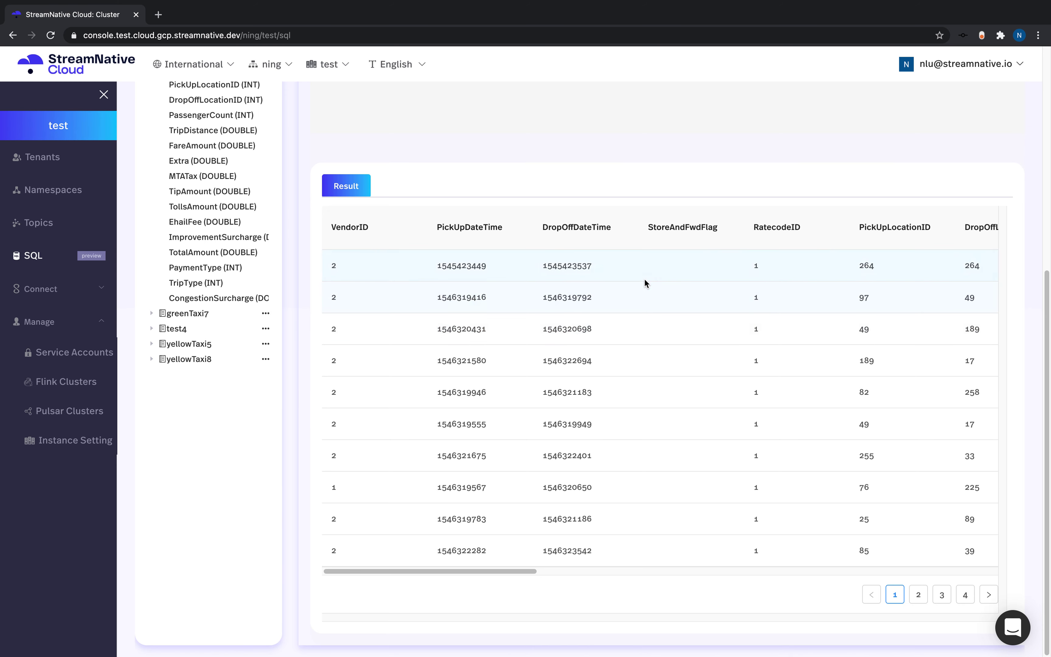
drag(453, 571, 415, 551)
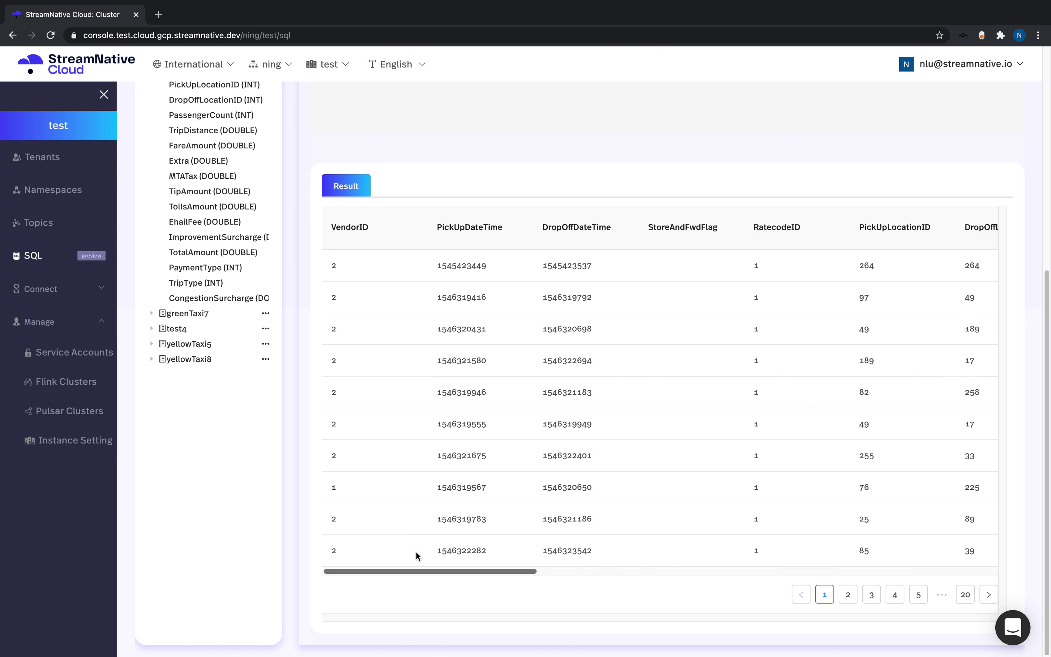
click(870, 602)
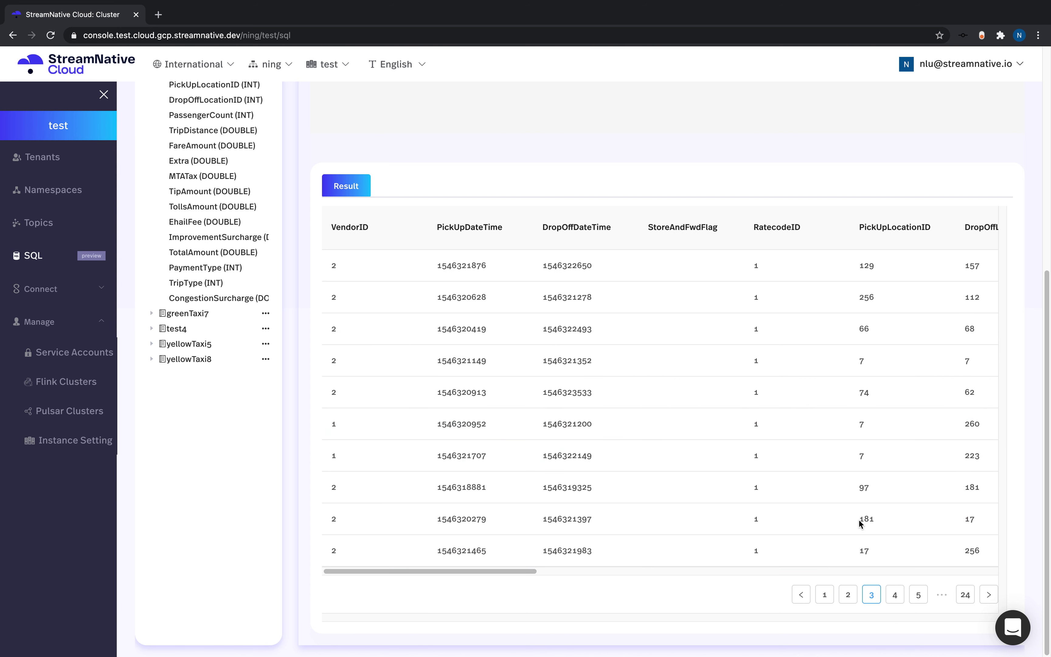
click(964, 595)
click(965, 594)
scroll(769, 400, up, 2)
scroll(768, 402, down, 1)
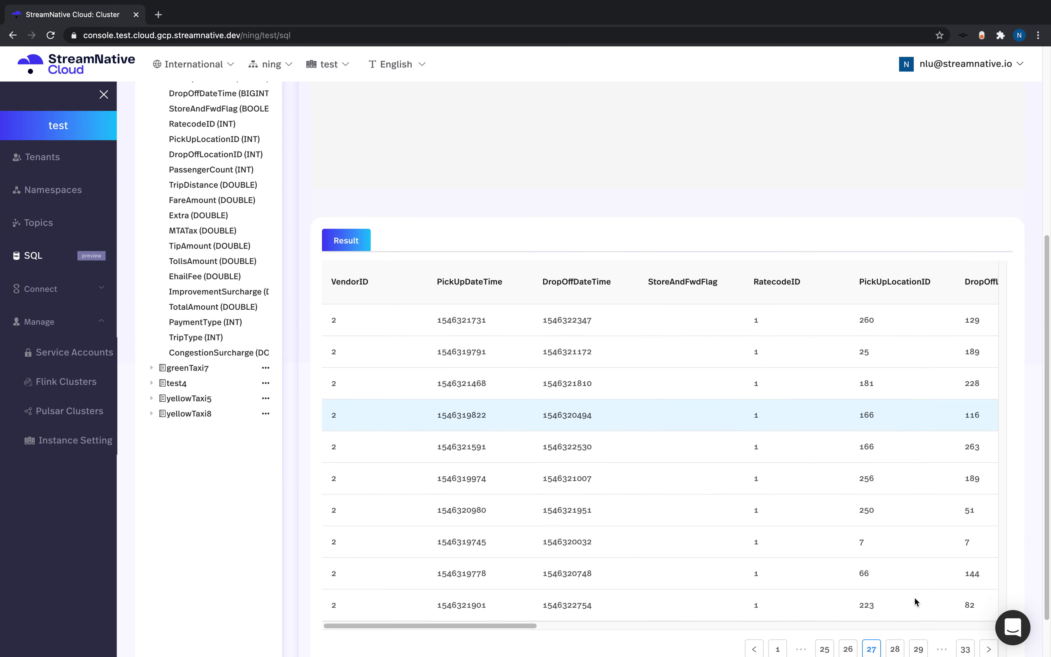
scroll(709, 453, up, 8)
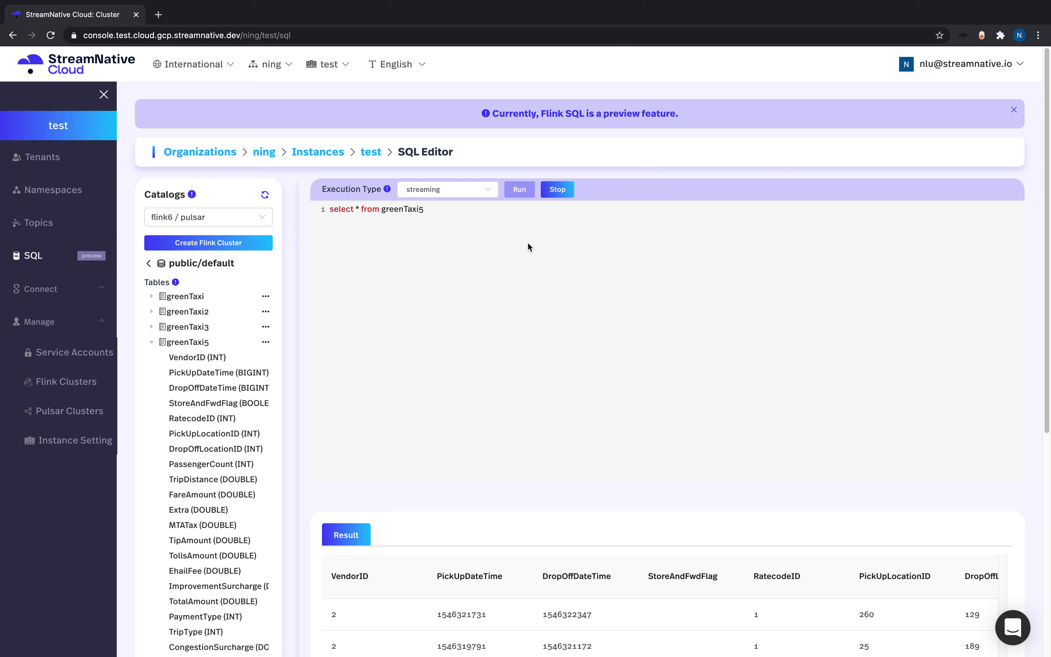
Stop the query and replace it with a greenTaxi5–yellowTaxi5 join on PickUpLocationID, selecting count(*) grouped by greenTaxi5 PickUpLocationID and DropOffLocationID.
click(548, 191)
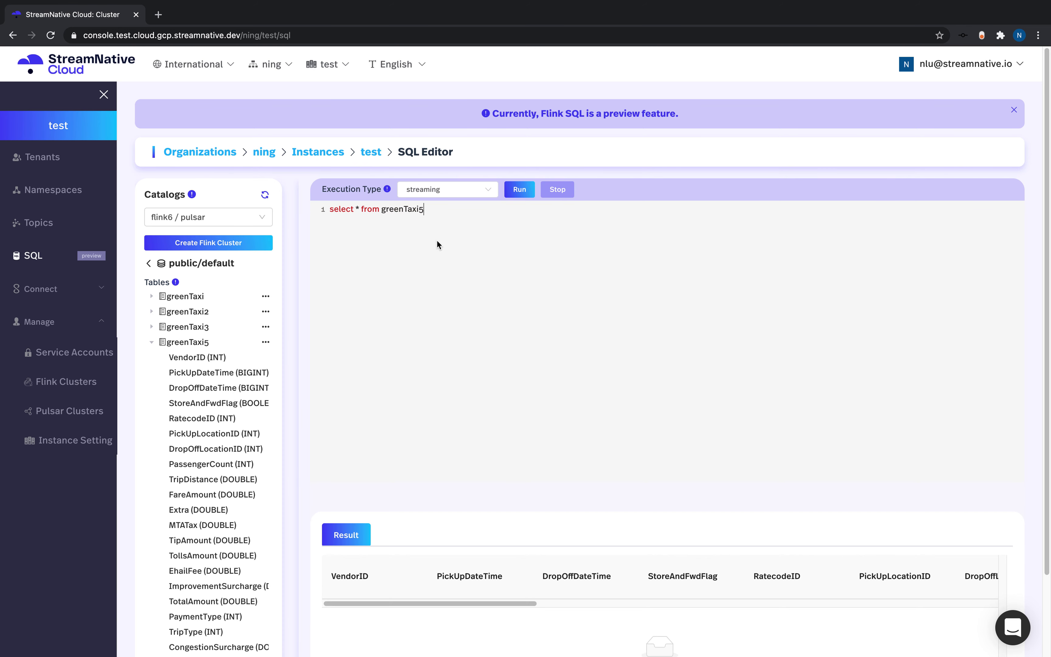
drag(437, 244, 212, 192)
key(BackSpace)
text(select greenTaxi5. PickUpLocationID, greenTaxi5. DropOffLocationID, count(*) from greenTaxi5, yellowTaxi5 where greenTaxi5. PickUpLocationID = yellowTaxi5. PickUpLocationID group by greenTaxi5. PickUpLocationID, greenTaxi5. DropOffLocationID)
scroll(543, 280, down, 2)
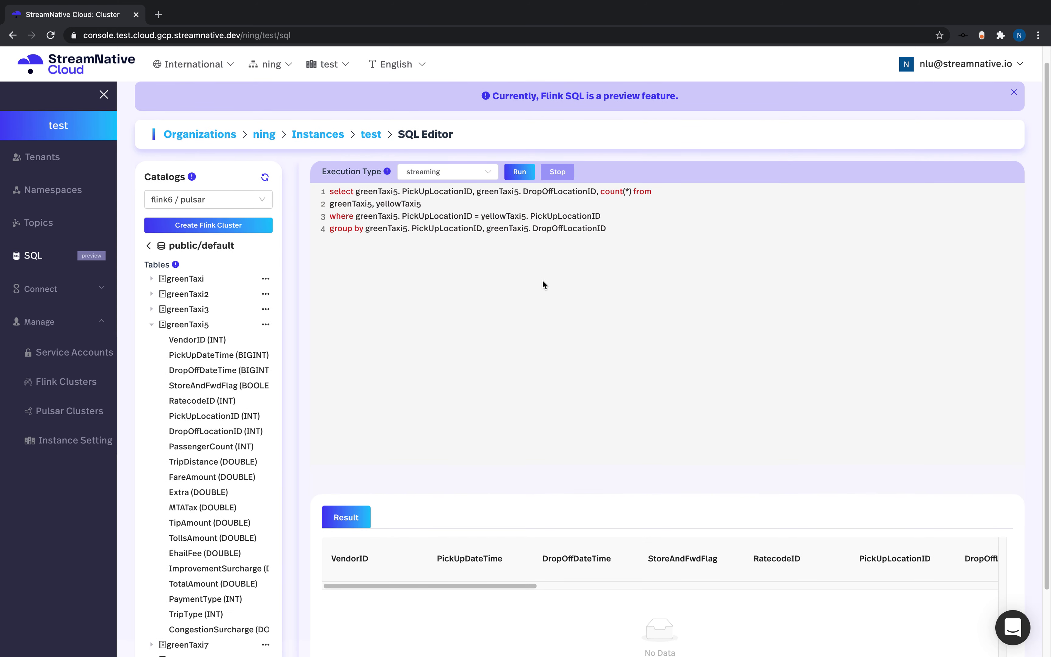
Review the greenTaxi5 and yellowTaxi5 join query and run it with the streaming execution type.
click(410, 177)
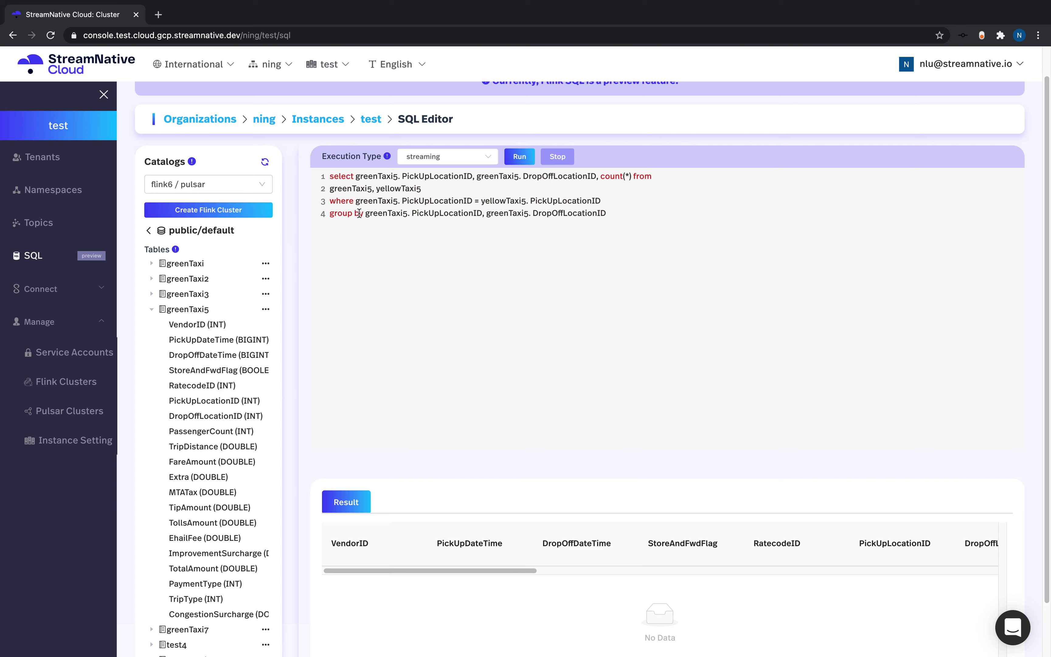
scroll(570, 218, down, 1)
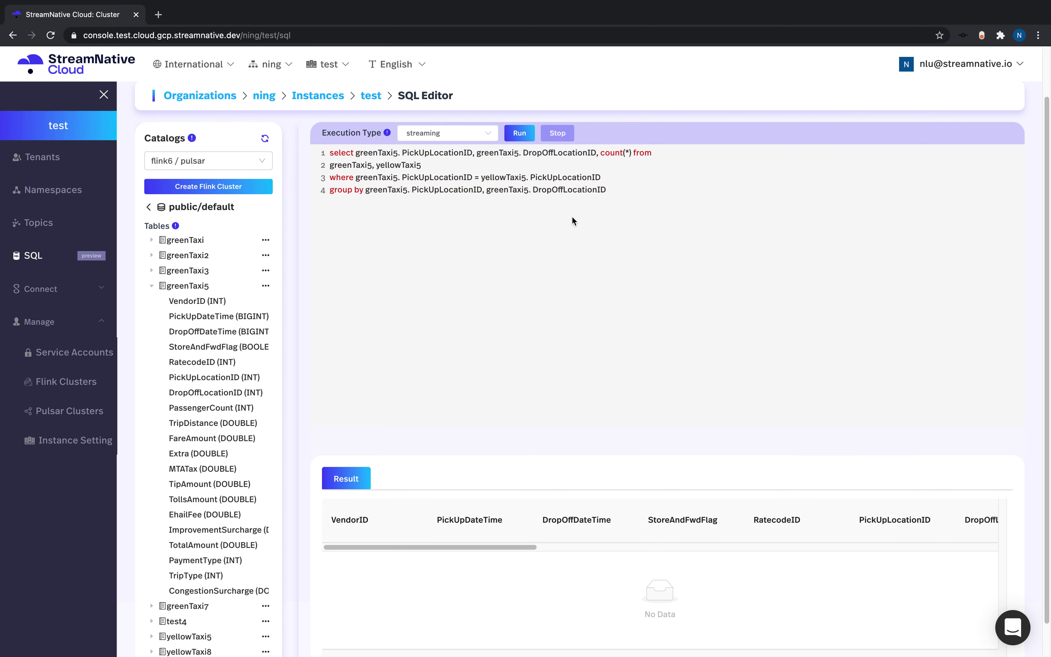
click(519, 133)
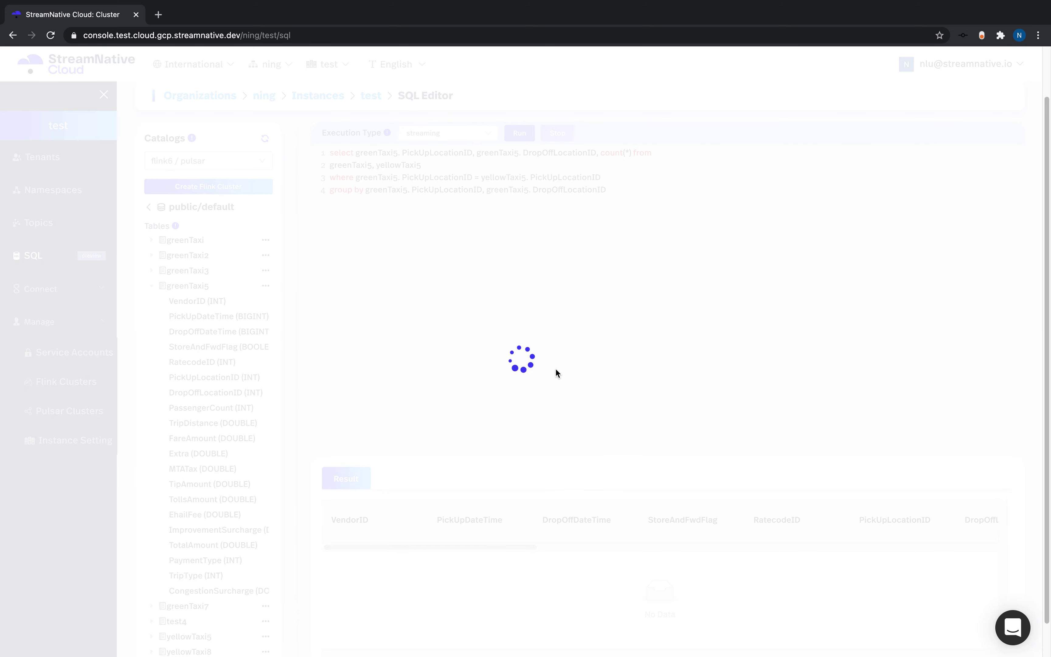
Examine the join query's streaming results, including the first page, page 5 and the latest page.
scroll(552, 366, down, 1)
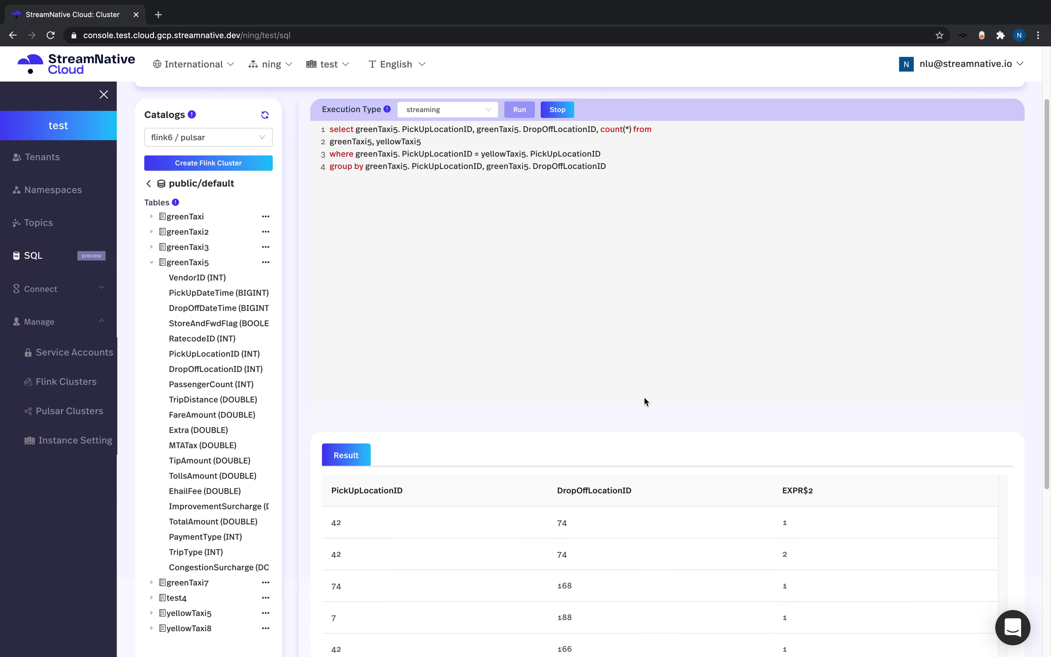
scroll(643, 395, down, 4)
scroll(642, 398, down, 2)
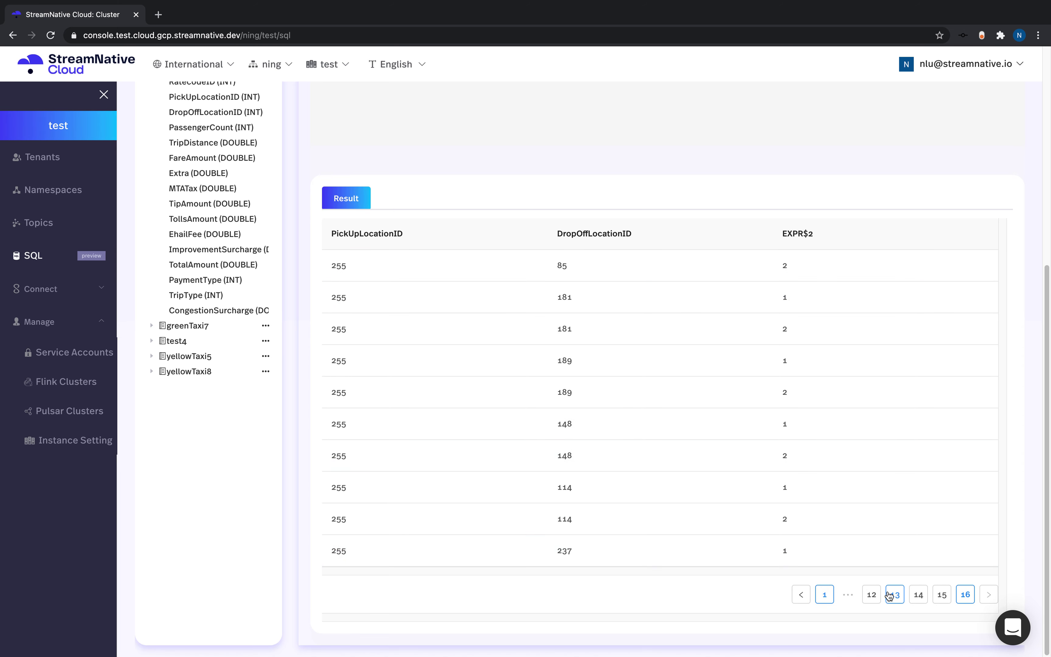
click(827, 594)
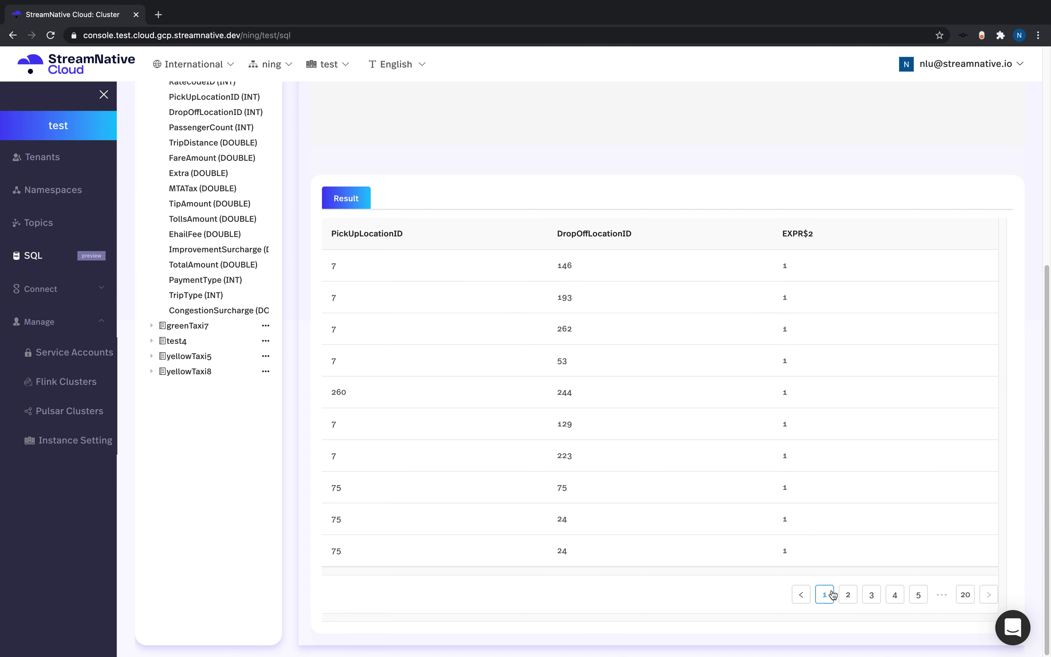
click(917, 597)
click(964, 596)
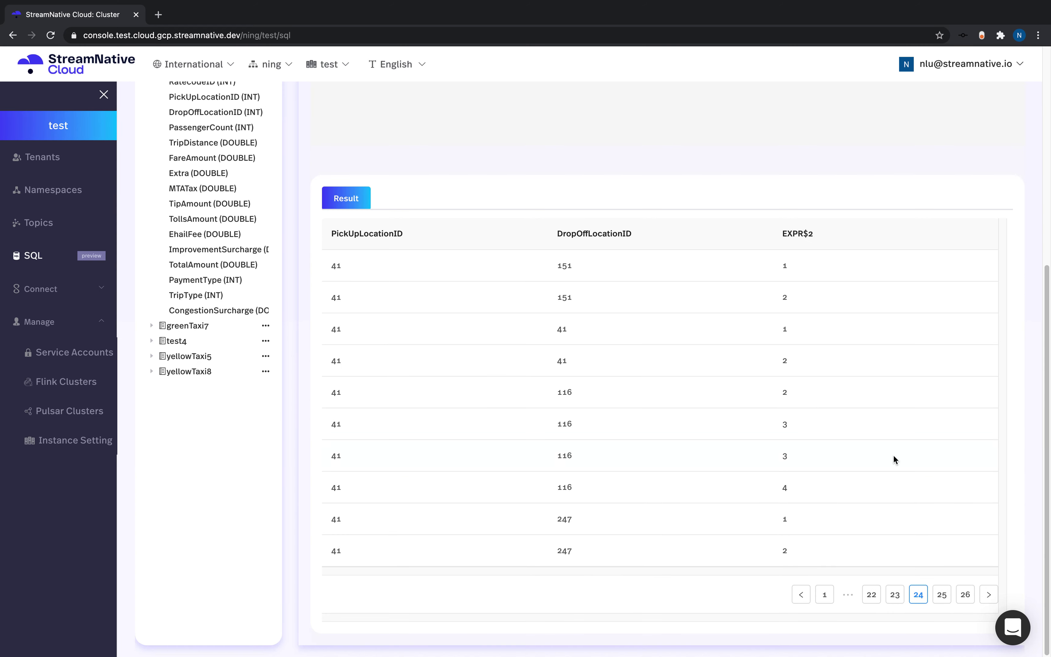
Stop the join query, clear the SQL editor, and collapse greenTaxi5 to return to the list of databases.
scroll(893, 455, up, 8)
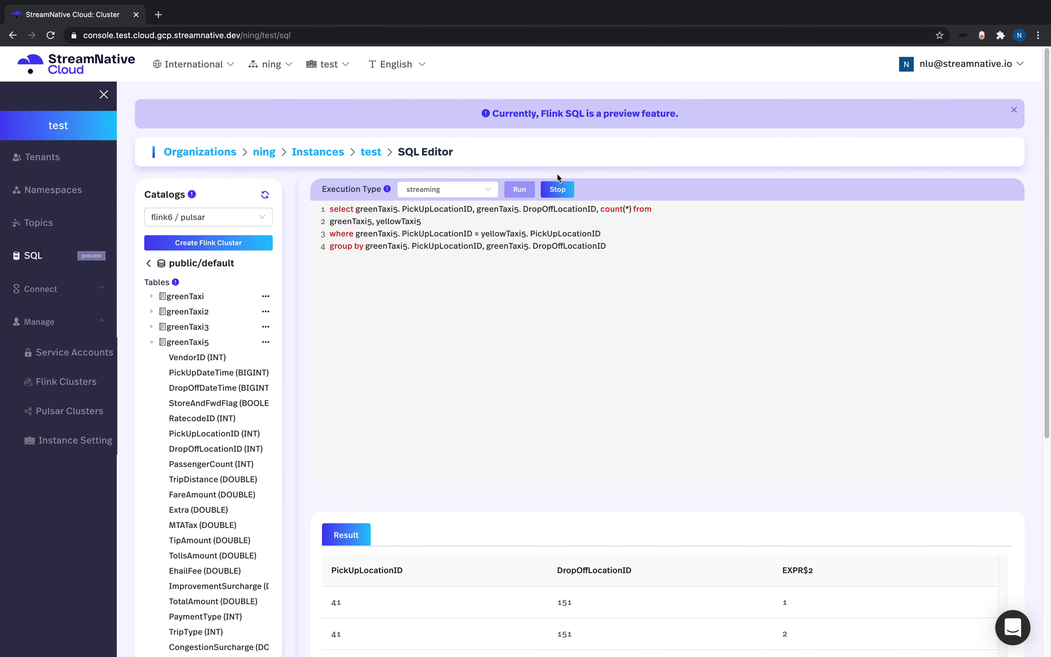
click(558, 188)
drag(614, 304, 234, 147)
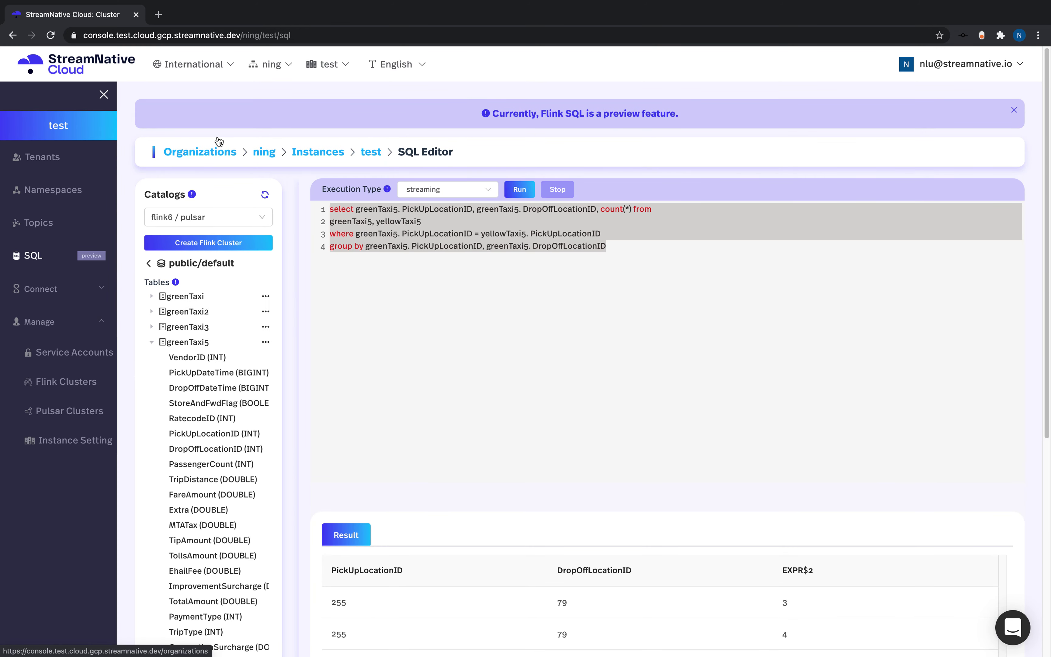
key(BackSpace)
click(162, 343)
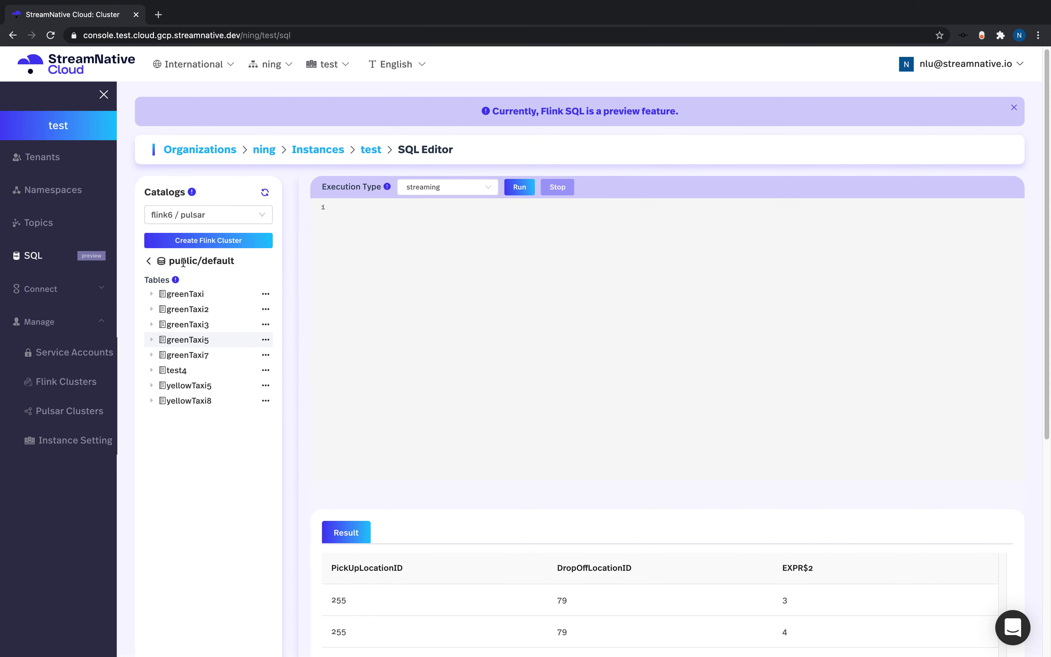
click(149, 262)
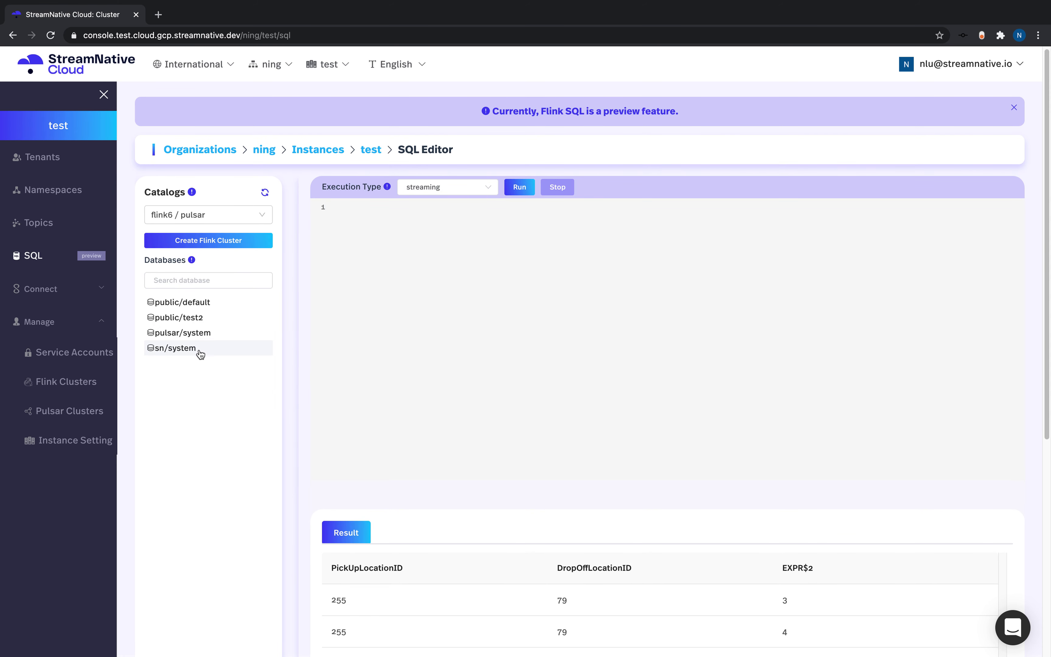
Open the flink-demo Flink cluster and review its name, cloud provider, location and SQL Gateway URL.
click(95, 387)
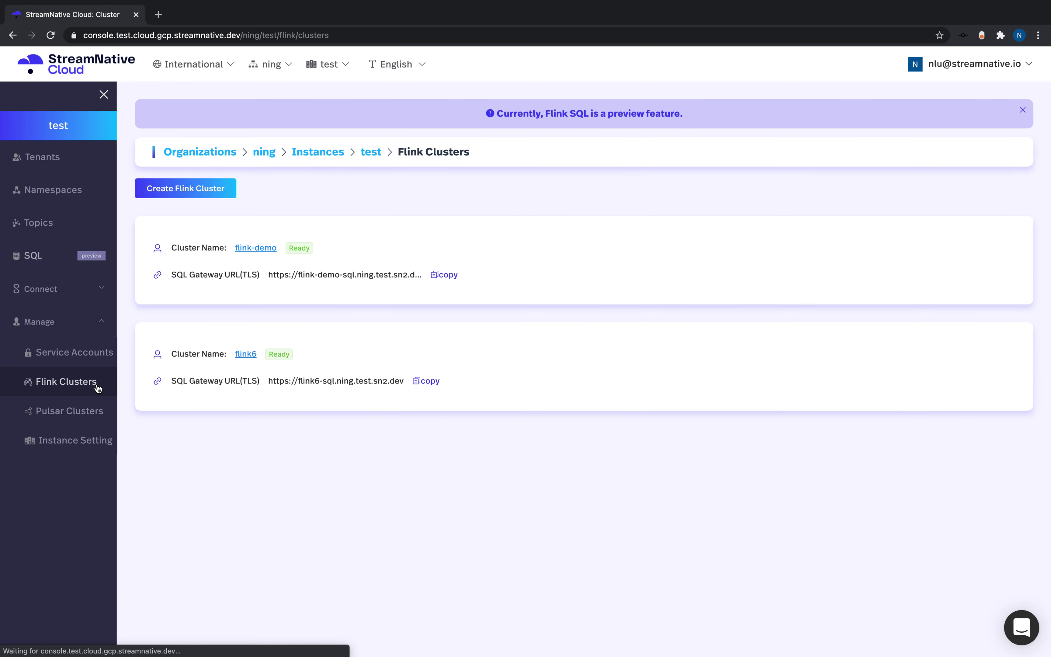
click(255, 248)
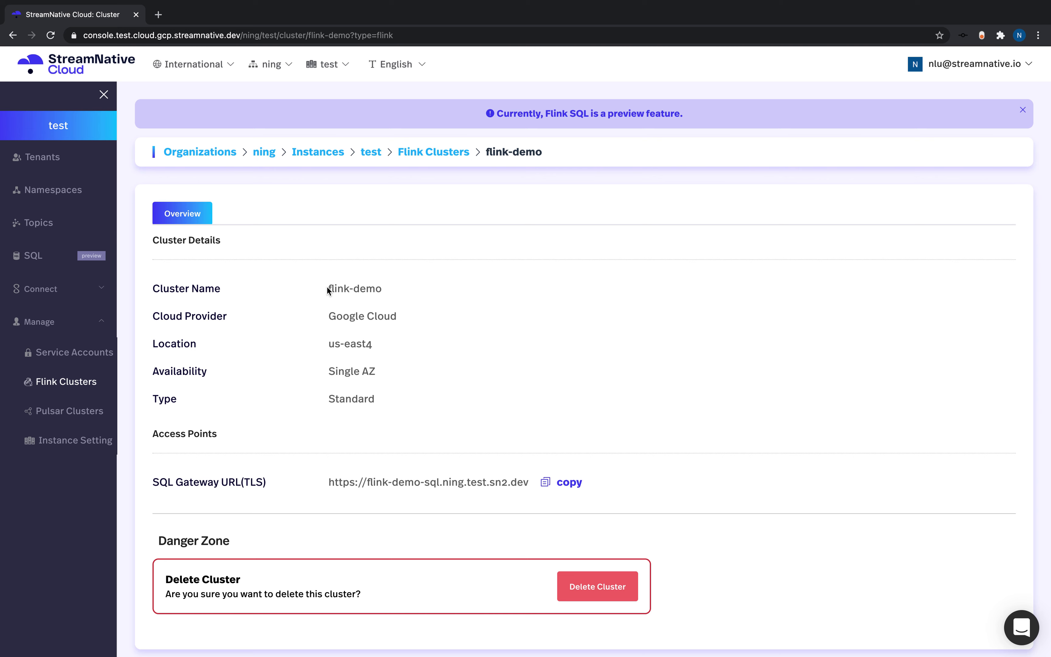
drag(327, 288, 375, 289)
drag(312, 318, 327, 338)
click(413, 320)
click(479, 361)
drag(299, 480, 505, 489)
click(505, 487)
Delete the flink-demo cluster, entering flink-demo as the confirmation name.
click(596, 588)
click(487, 342)
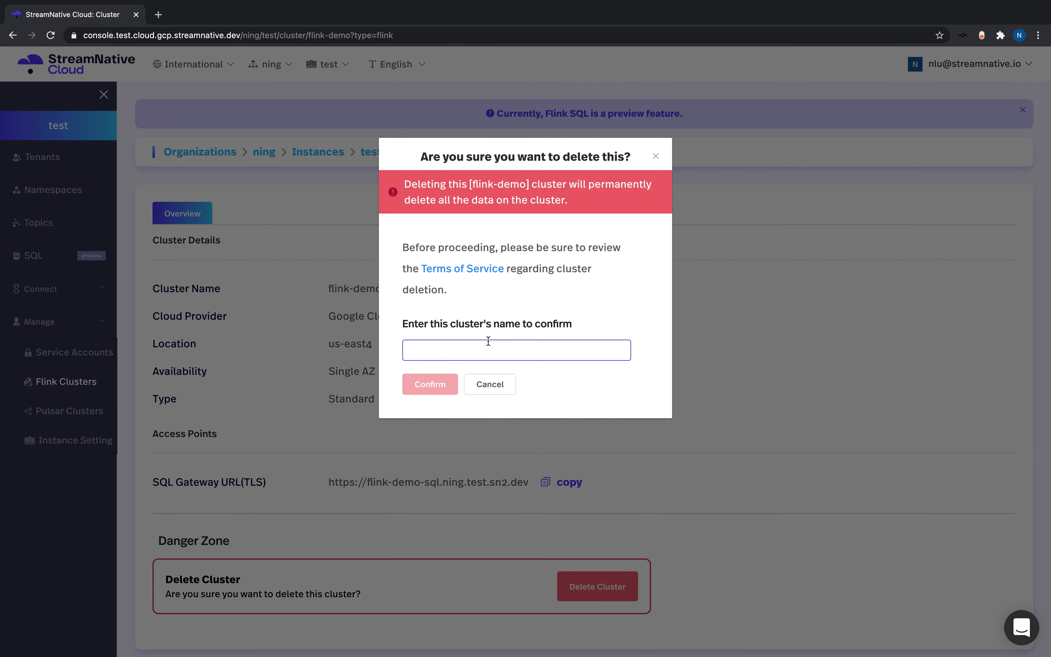
text(flink-demo)
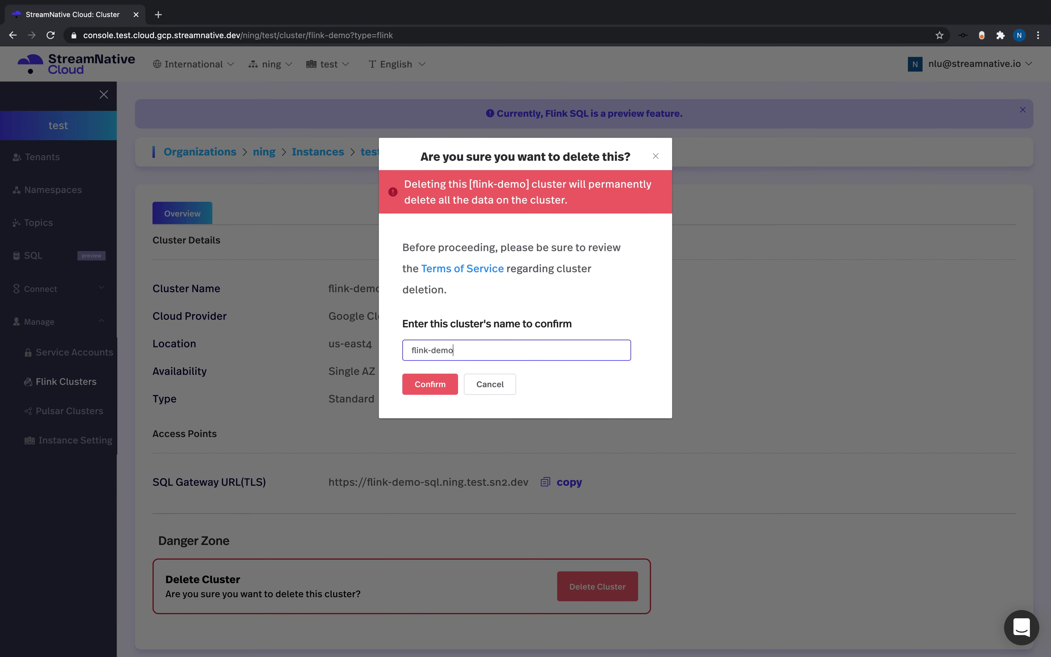
click(441, 384)
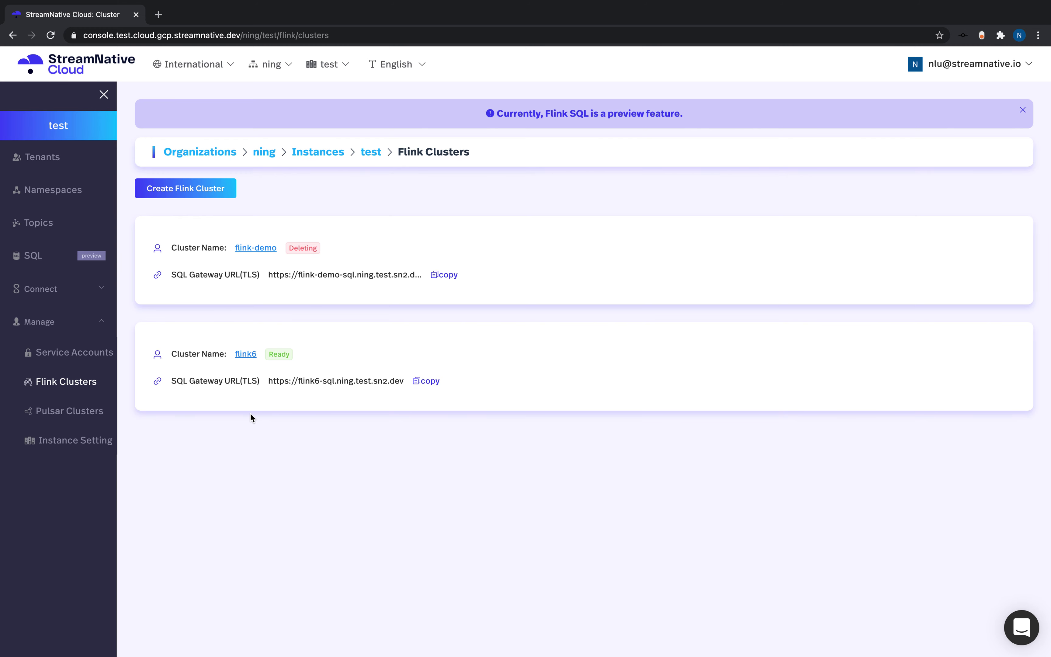
Open the pulsar cluster's details and try to delete it, entering pulsar as the confirmation name.
click(97, 415)
click(239, 170)
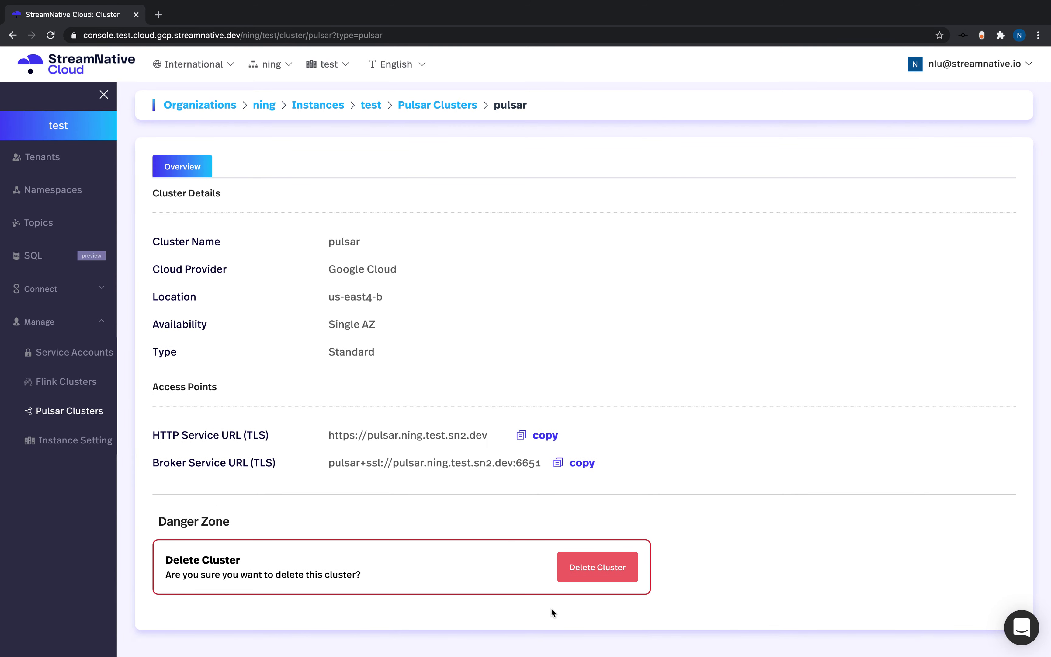
click(569, 573)
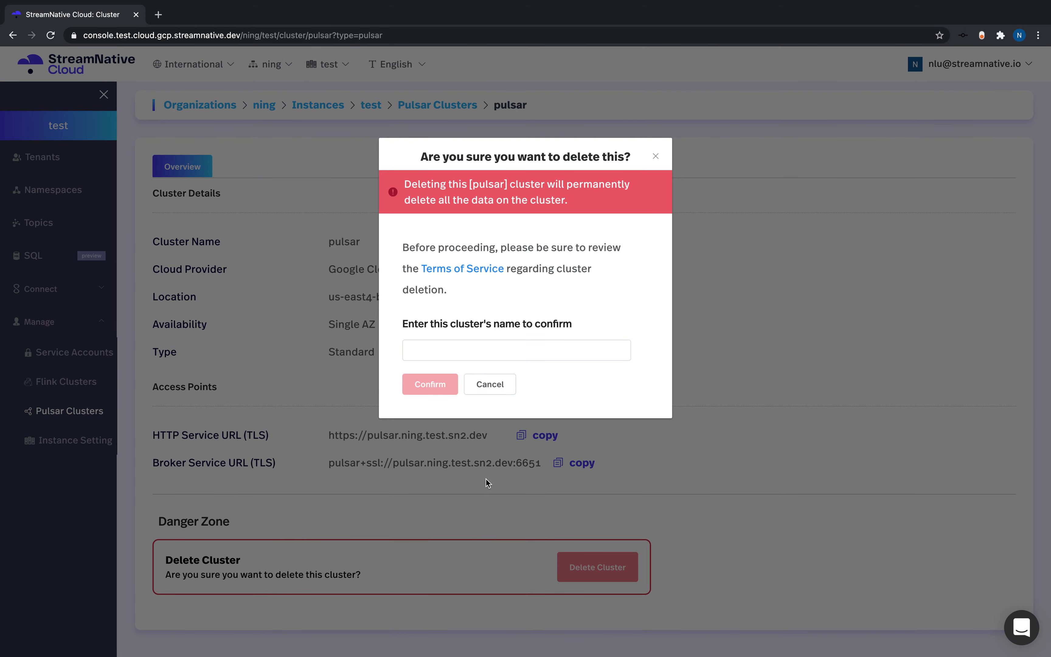
click(495, 350)
text(pul)
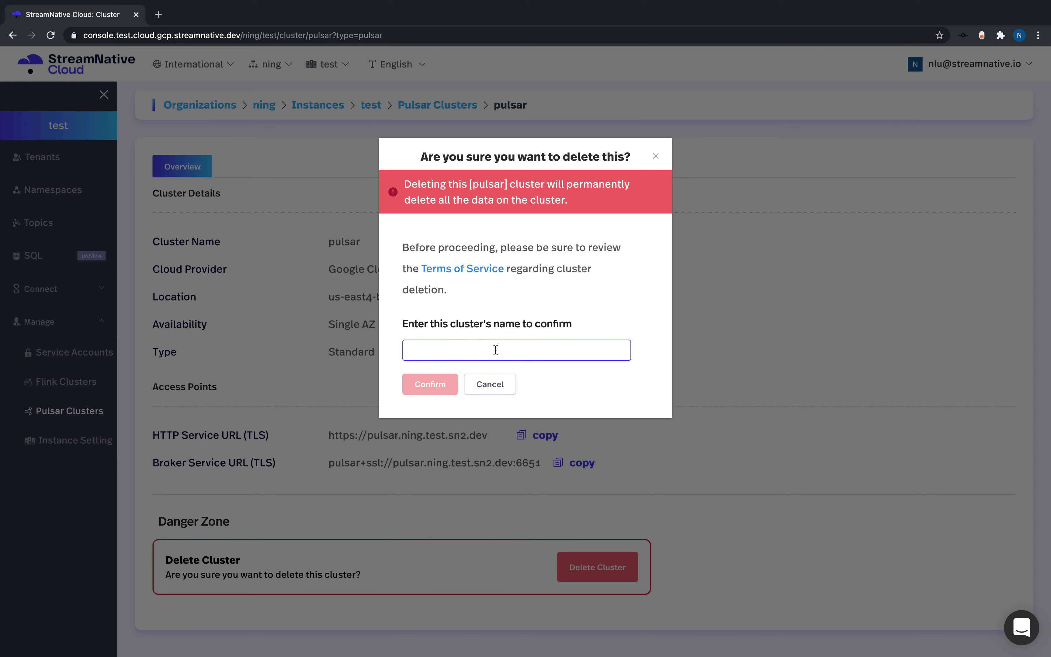
text(sar)
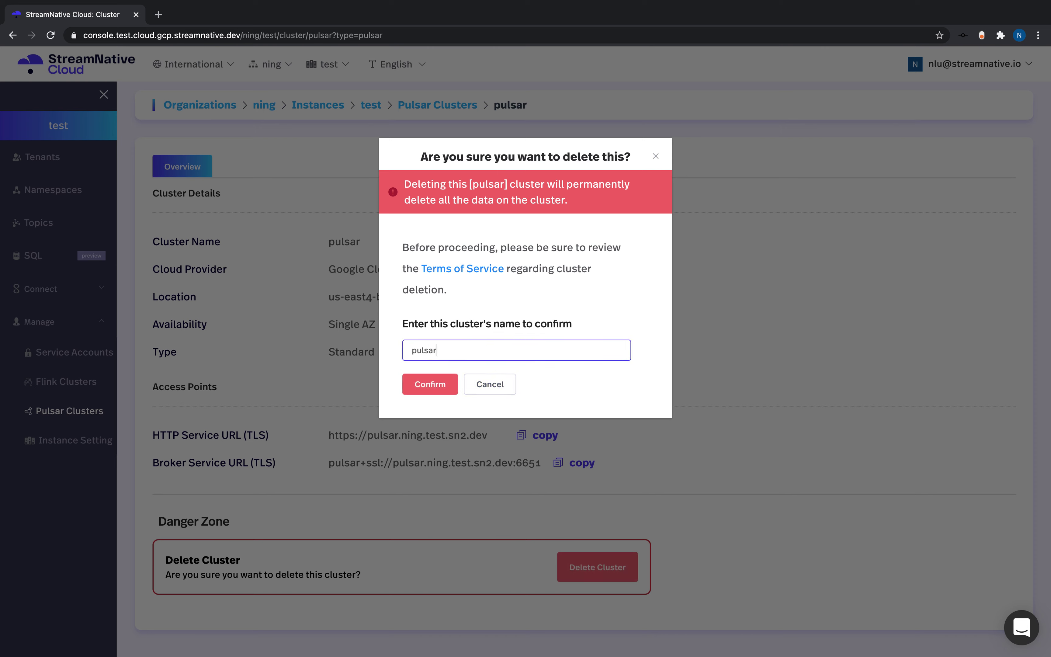
click(457, 385)
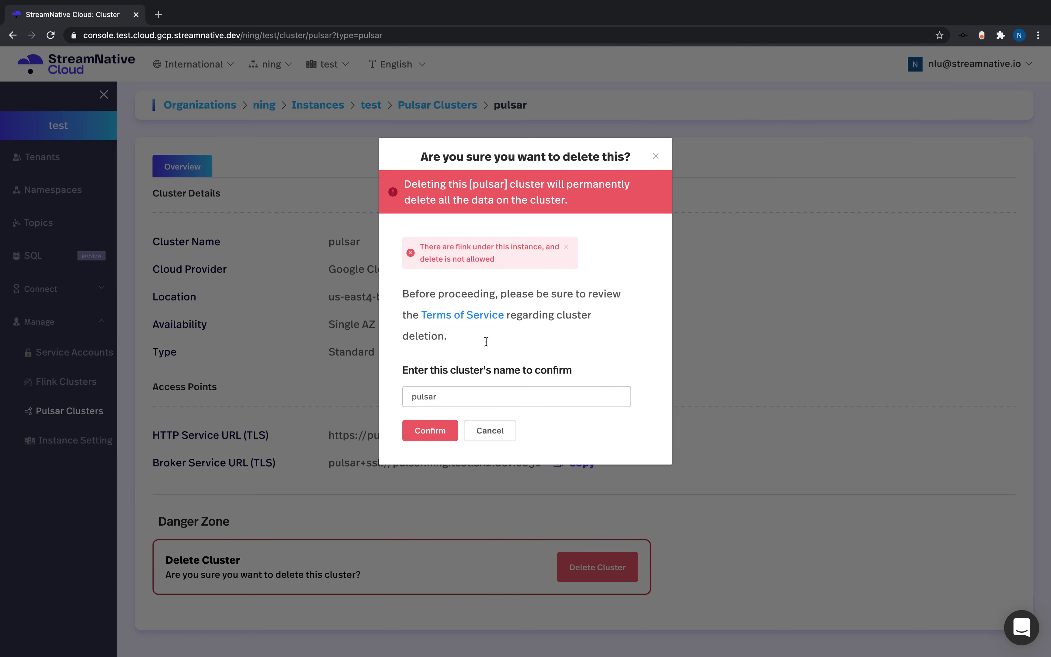
triple_click(510, 264)
click(529, 276)
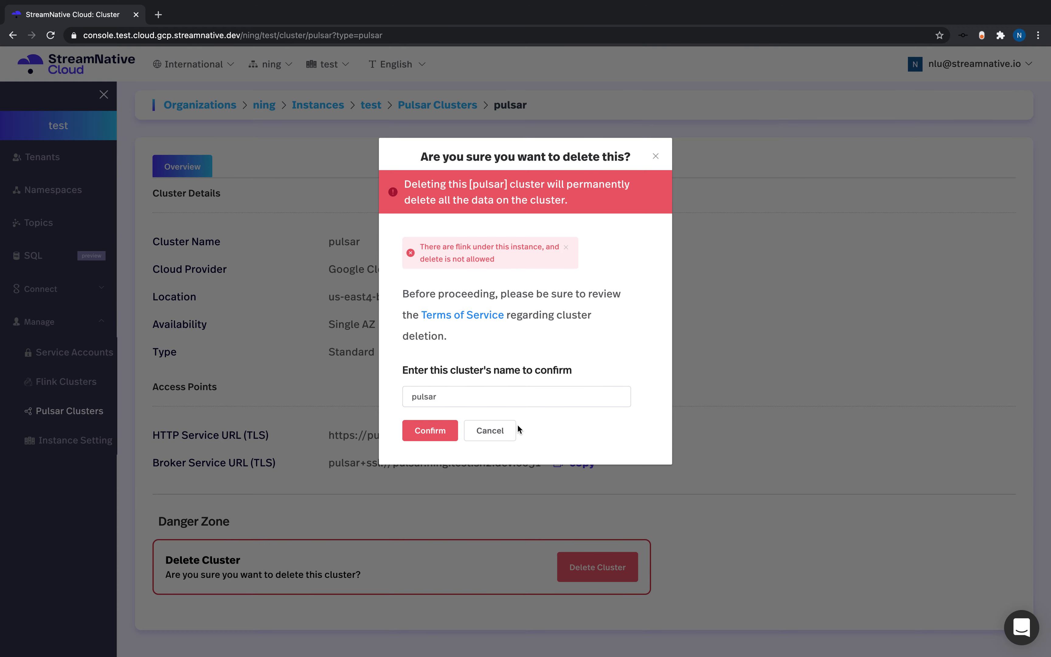
click(500, 431)
Look through the instance settings, Pulsar clusters, Flink clusters, service accounts and tenants of the test instance.
click(107, 440)
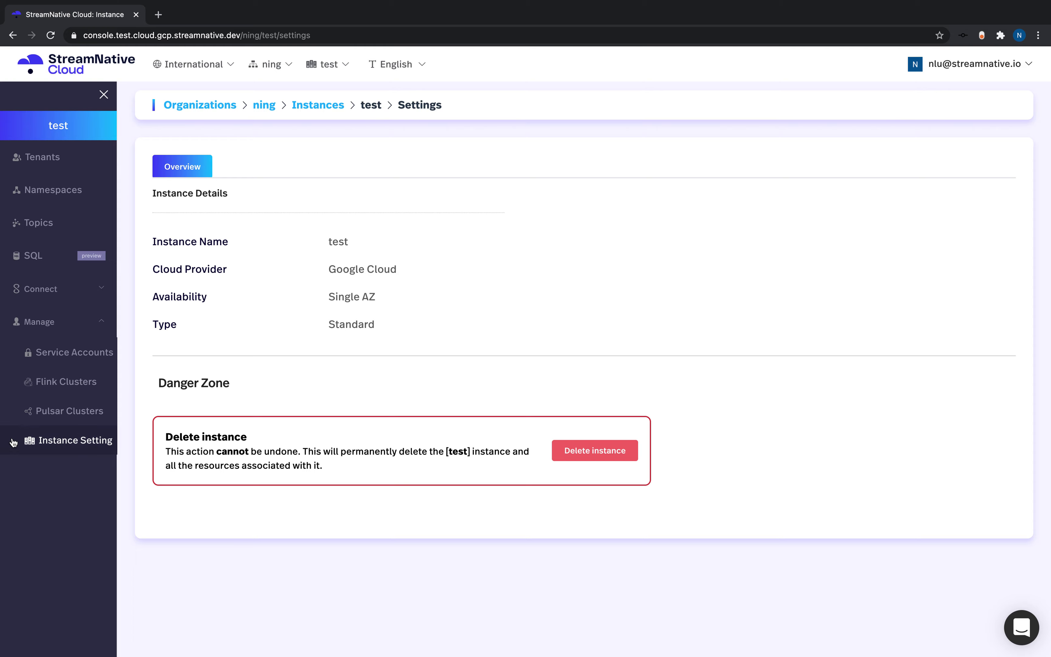
click(50, 418)
click(64, 384)
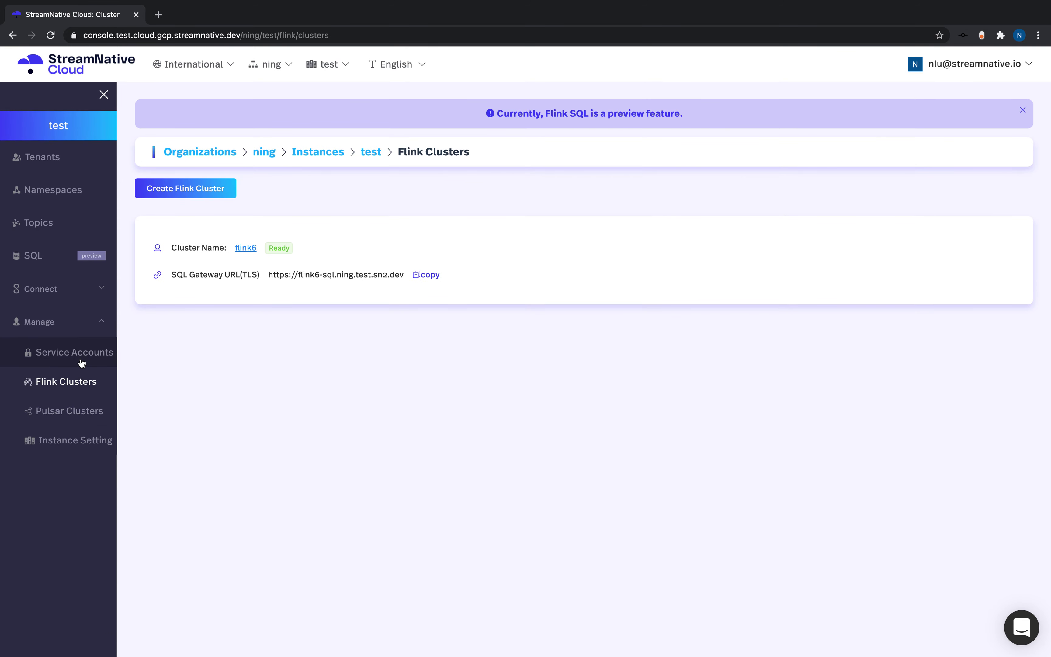
click(81, 360)
click(86, 170)
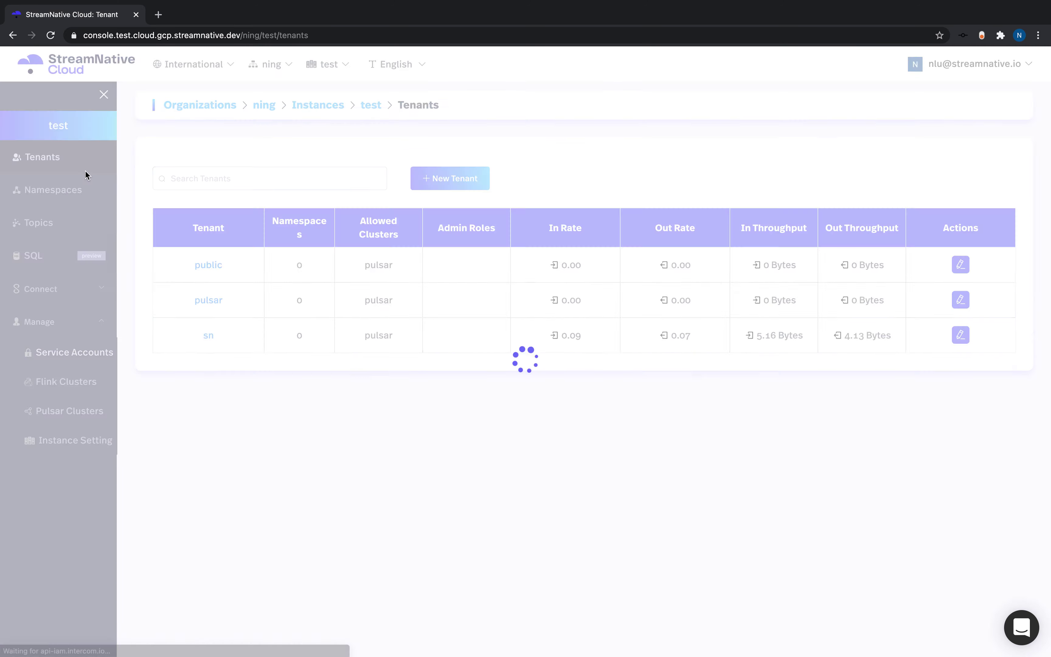
Open the topics of the public/default namespace and check greenTaxi5's throughput and storage size.
click(79, 198)
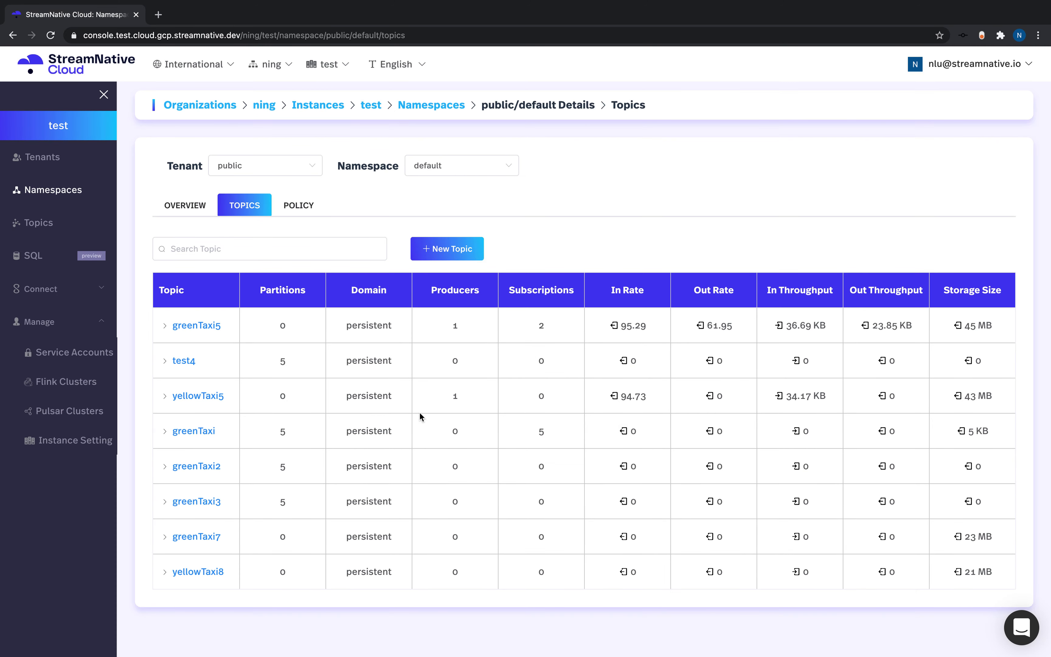
drag(999, 327, 966, 333)
click(971, 338)
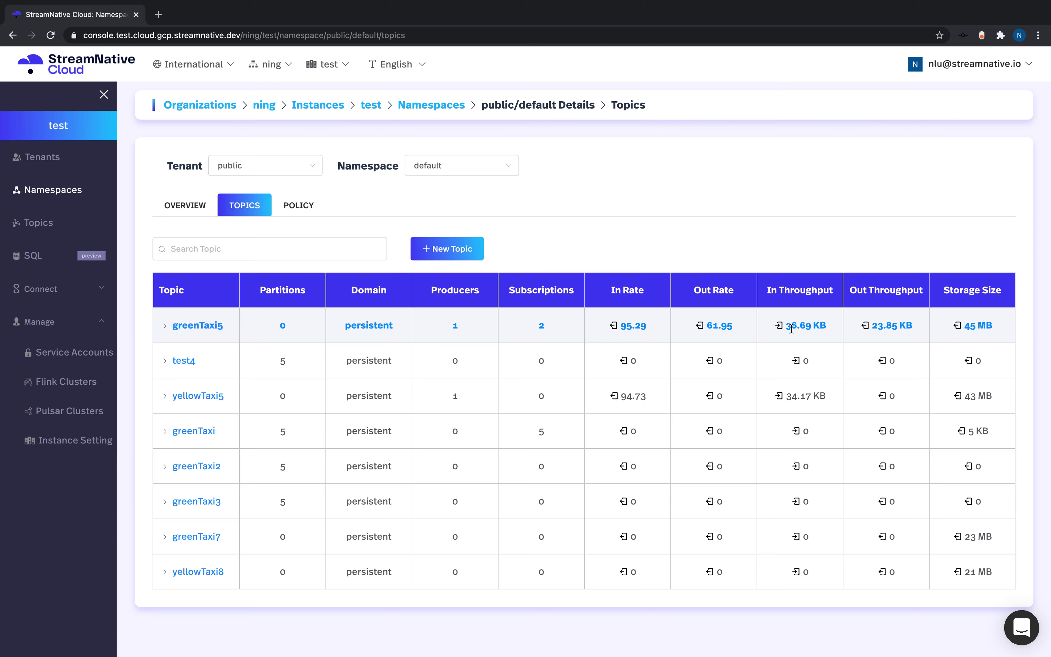